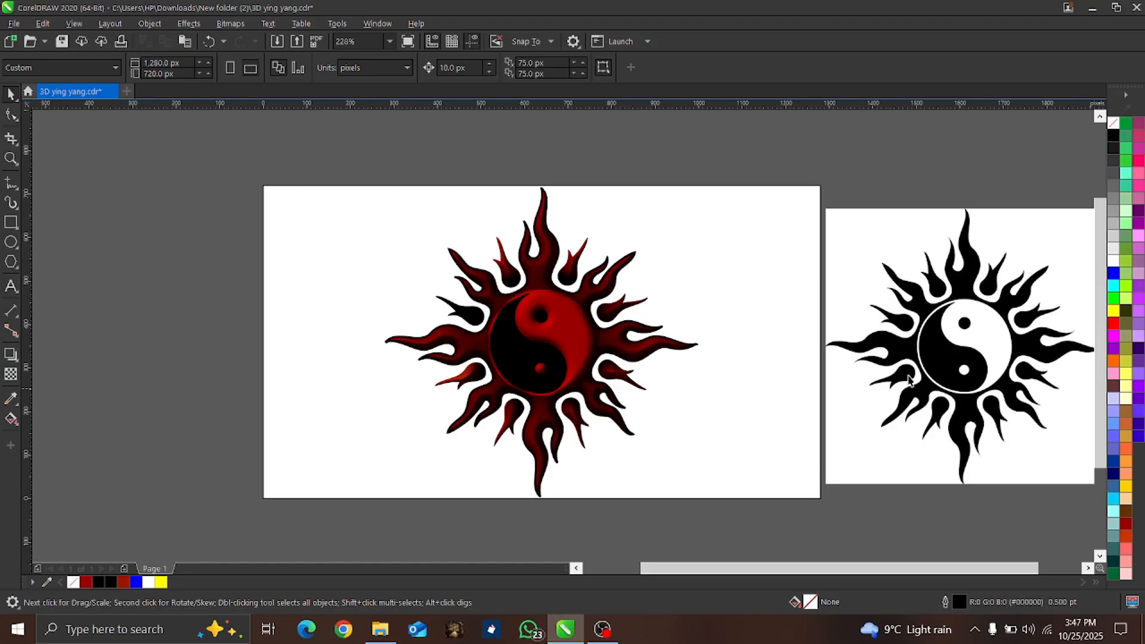
Move the black yin-yang sun bitmap partly onto the page and convert it into ungrouped vector curves with Quick Trace
click(947, 375)
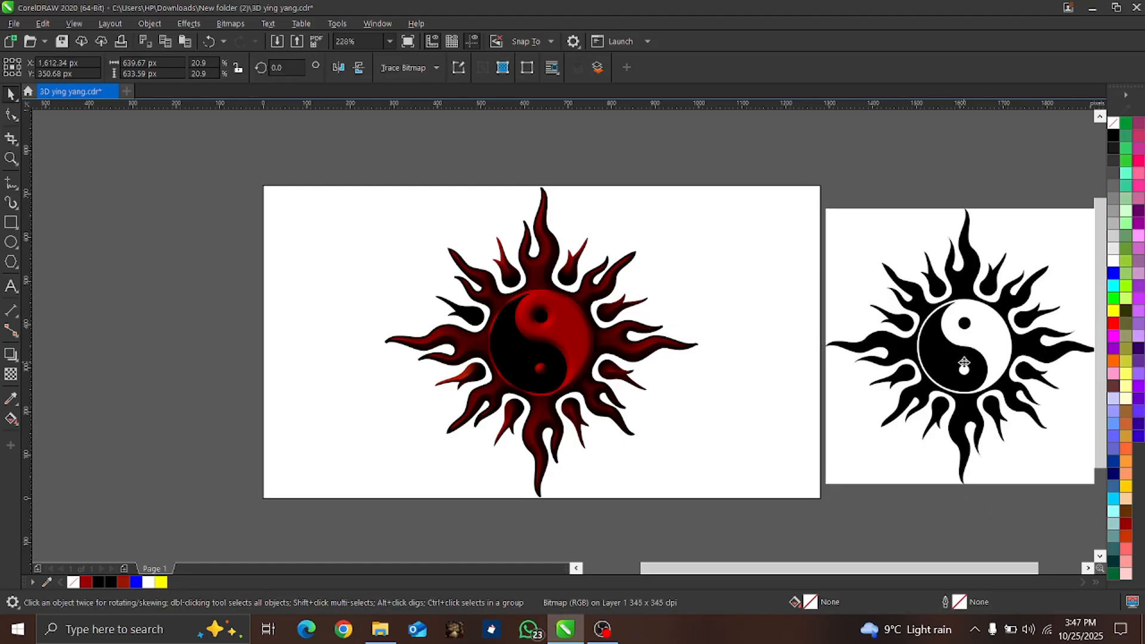
drag(964, 364, 880, 357)
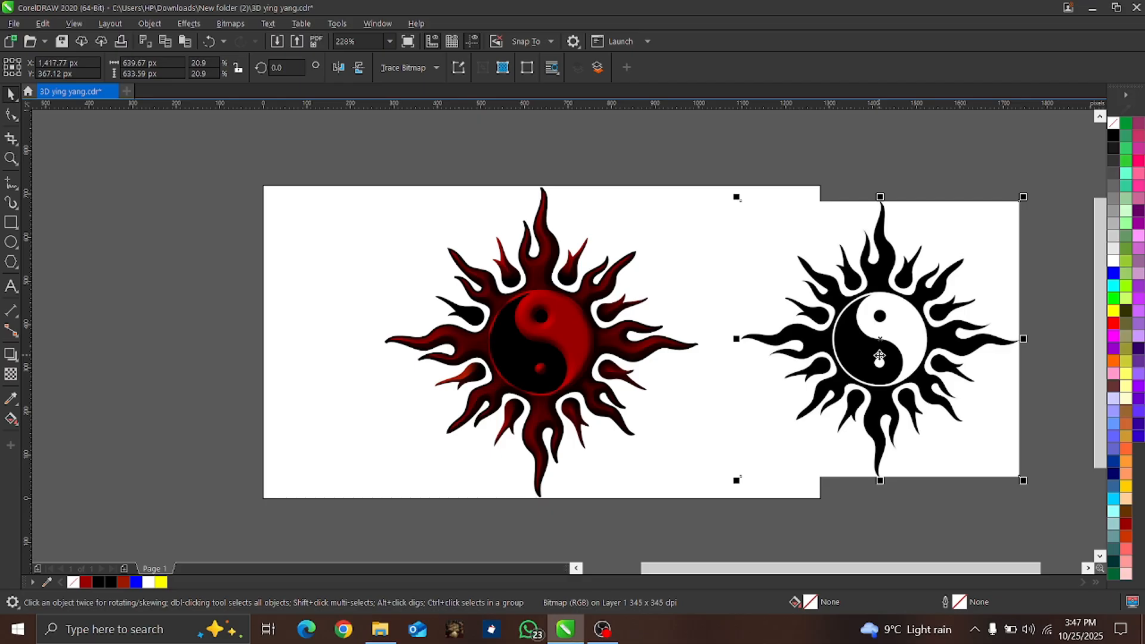
click(422, 70)
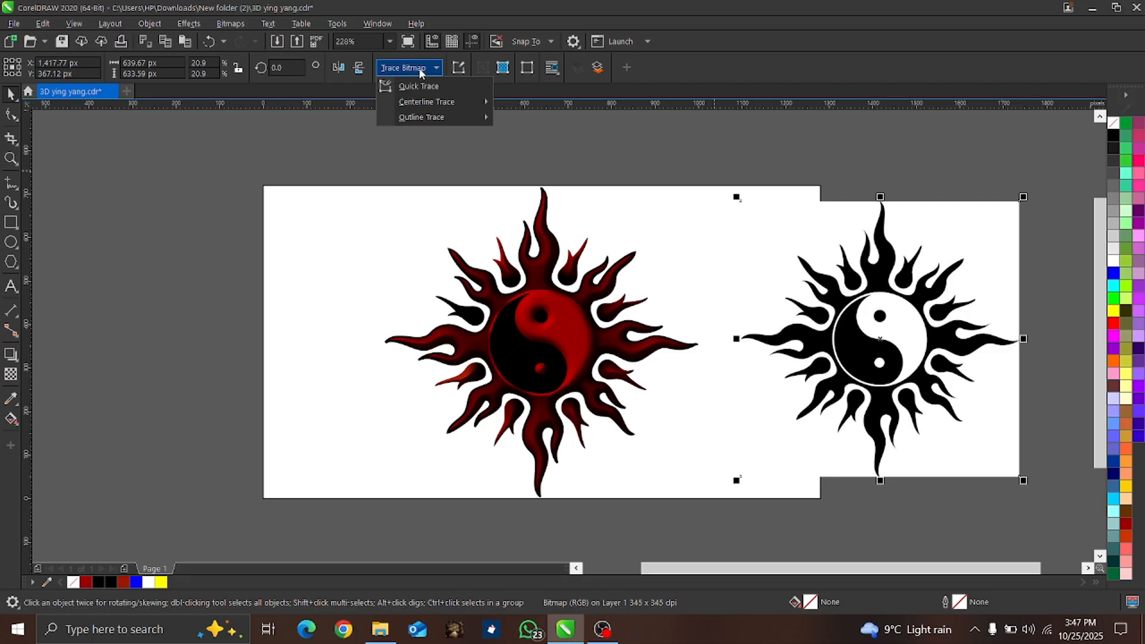
click(417, 87)
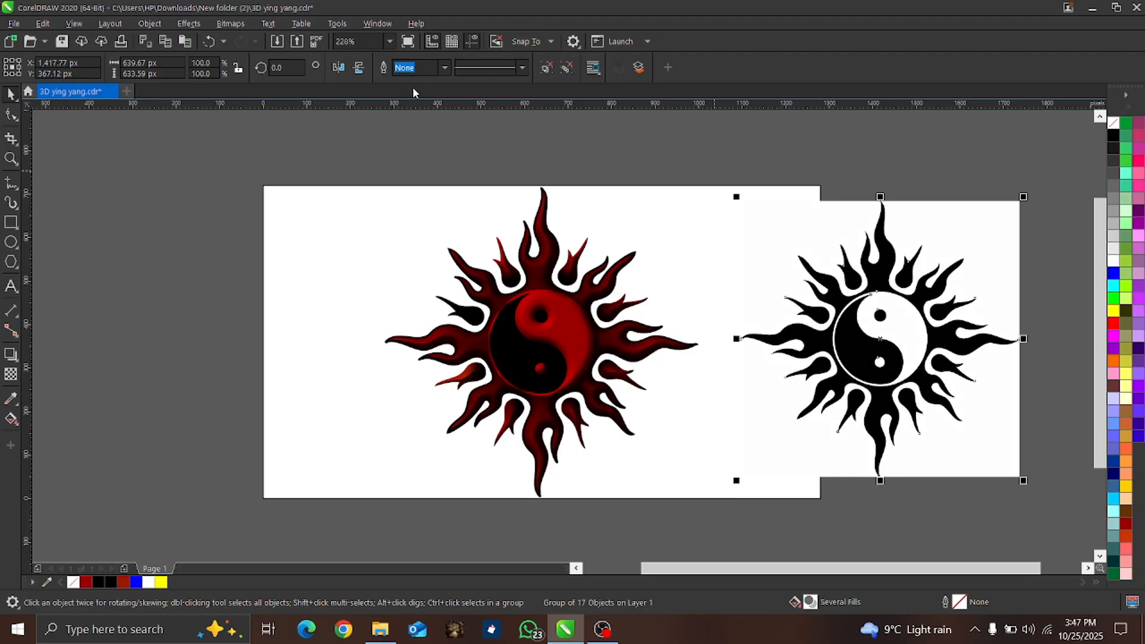
click(568, 70)
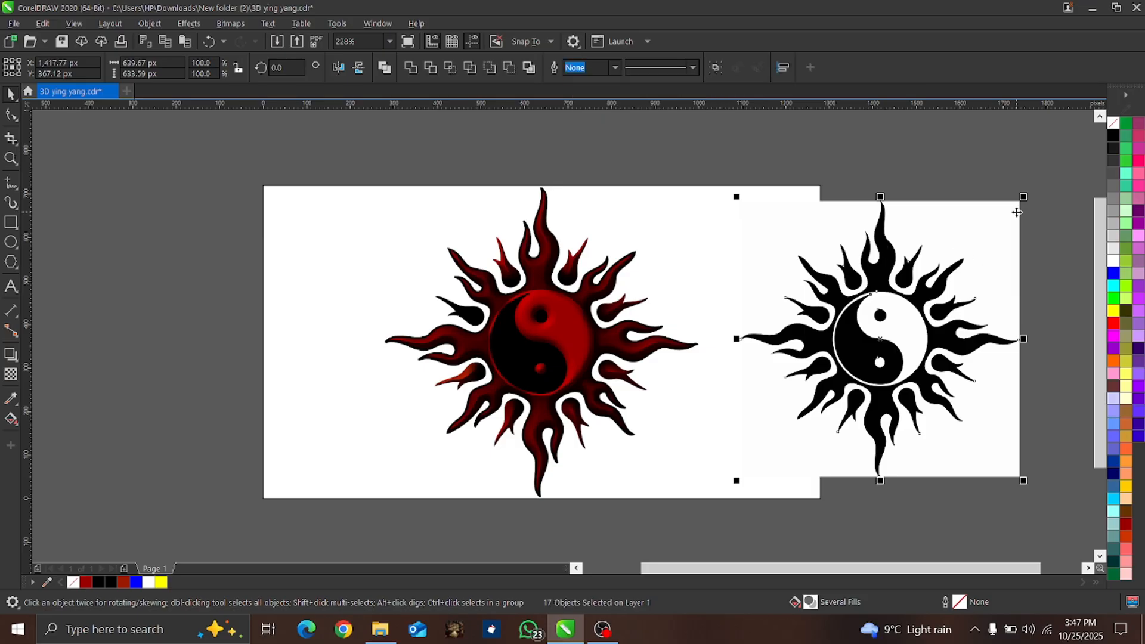
Delete the upper-right white background piece of the traced sun and the original bitmap lying beneath the trace
click(979, 163)
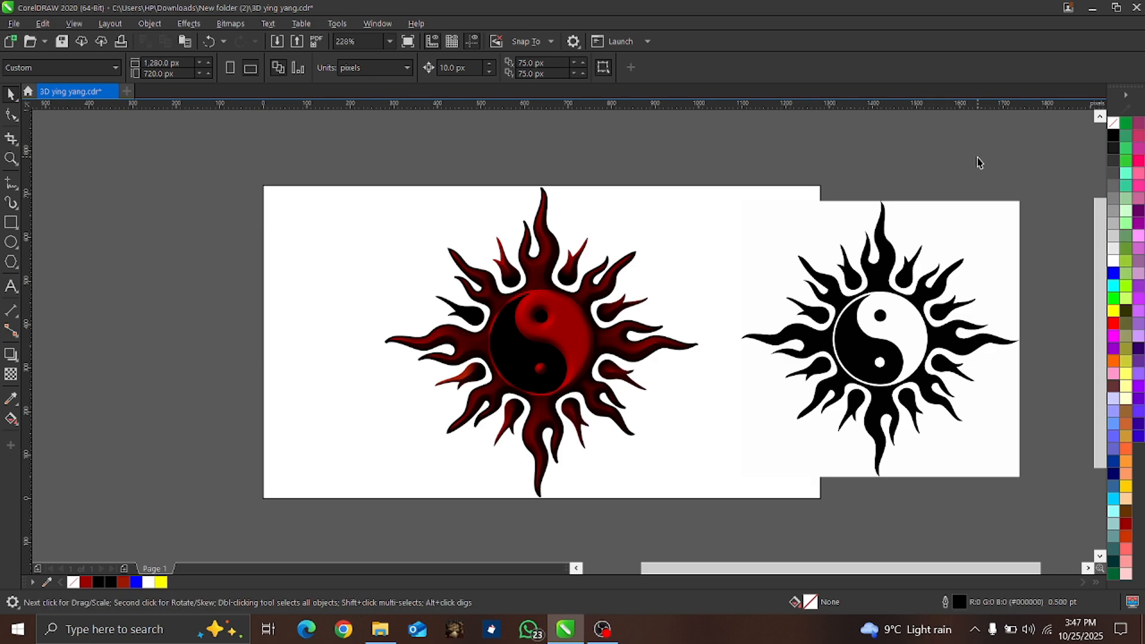
click(971, 247)
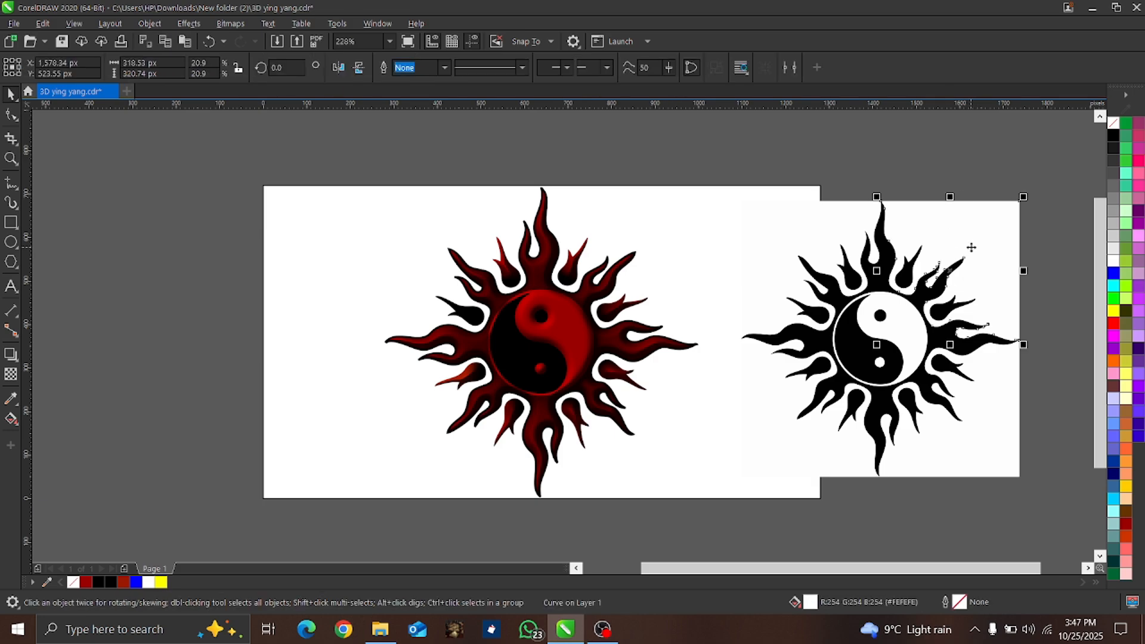
click(971, 247)
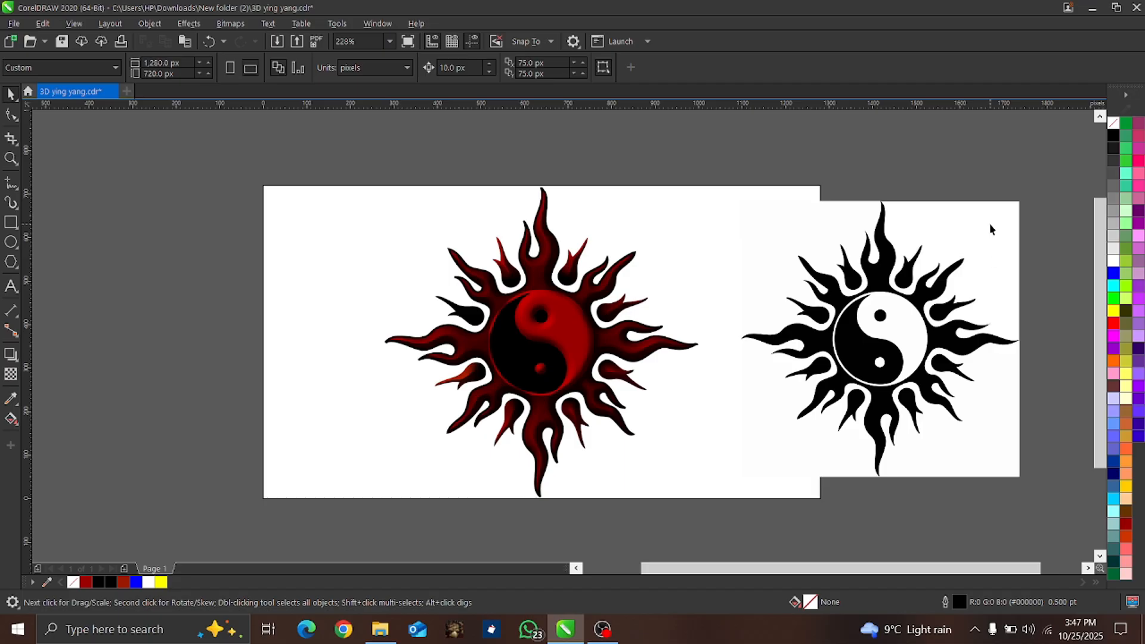
drag(990, 225, 692, 312)
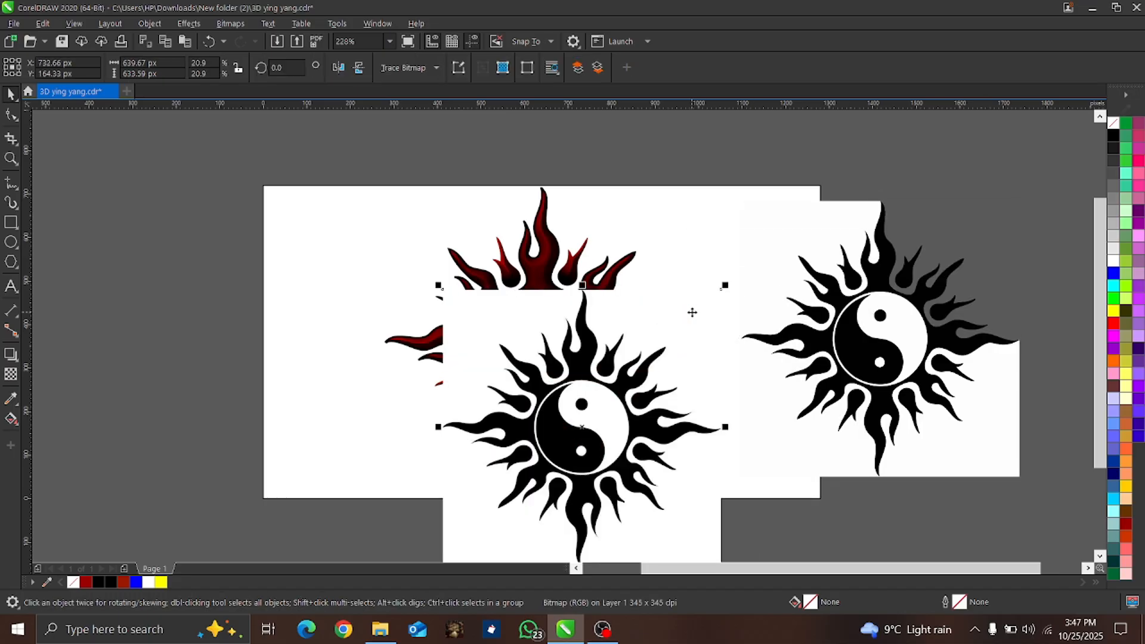
key(Delete)
Delete the three remaining white background pieces around the traced sun: lower right, lower left and upper left
click(991, 413)
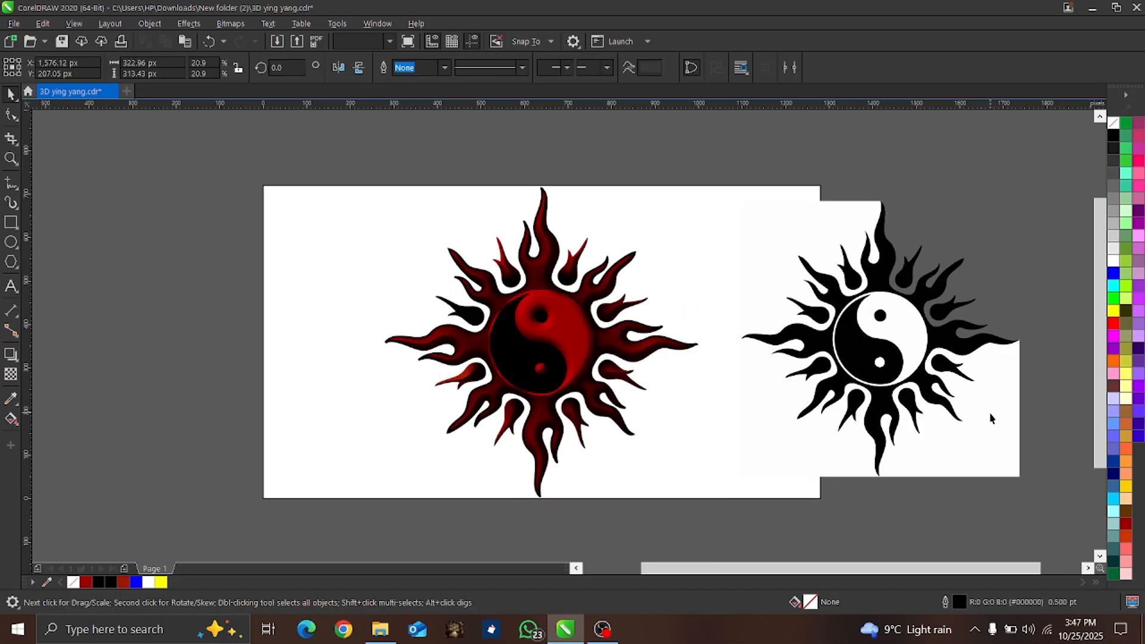
key(Delete)
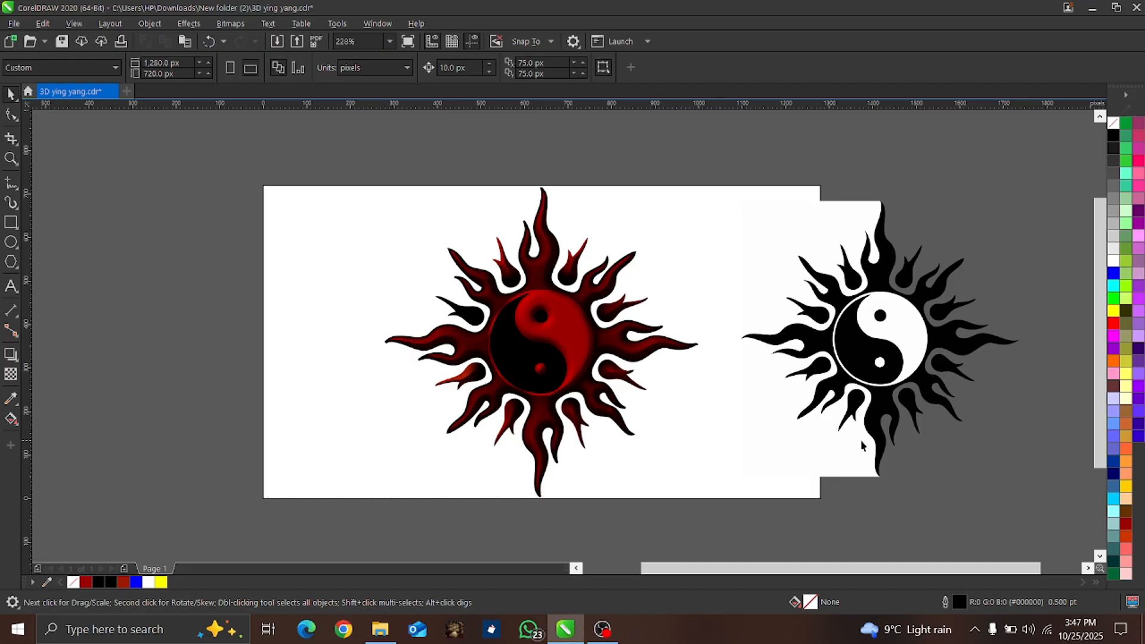
click(831, 453)
key(Delete)
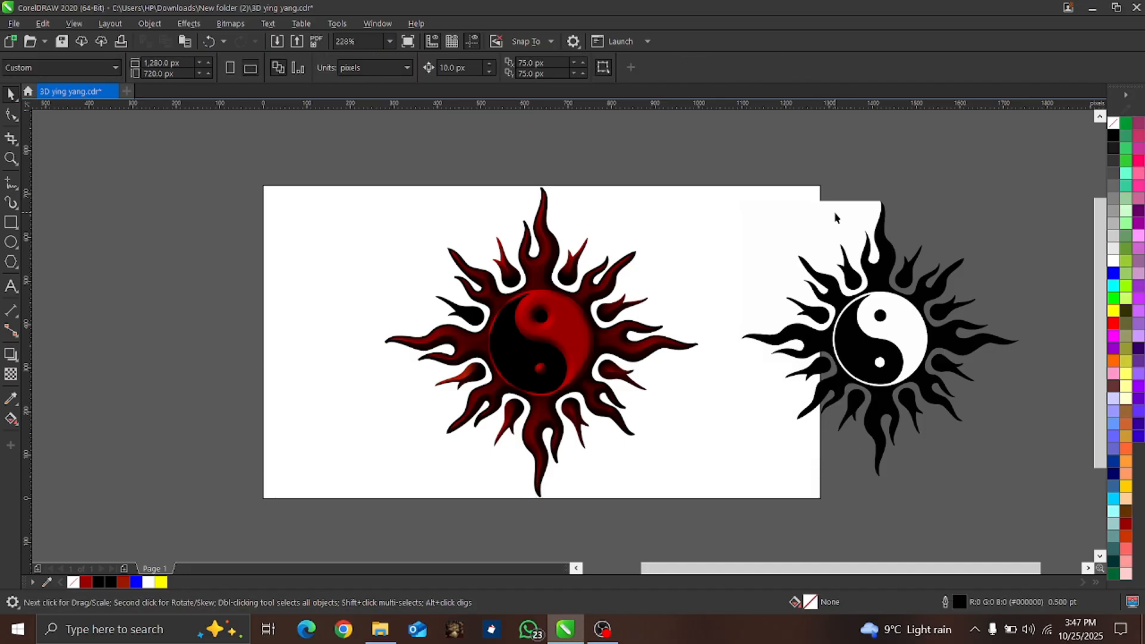
click(835, 213)
key(Delete)
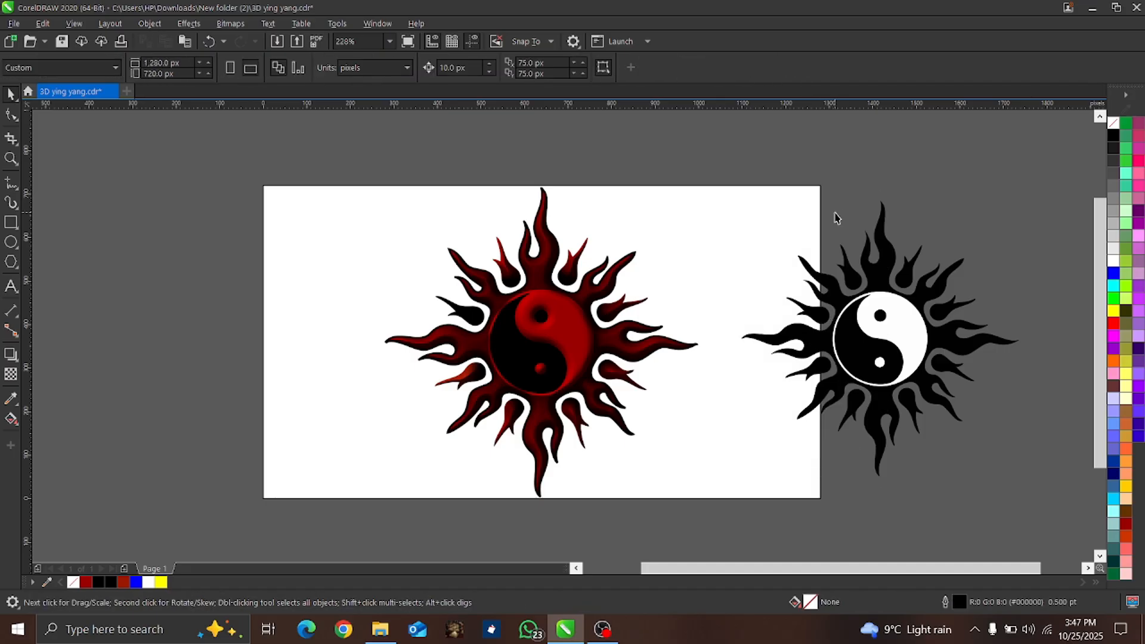
Fill the traced symbol's white yin-yang disc with dark red #9A0000 and its small lower dot with dark red #9A1900
click(912, 343)
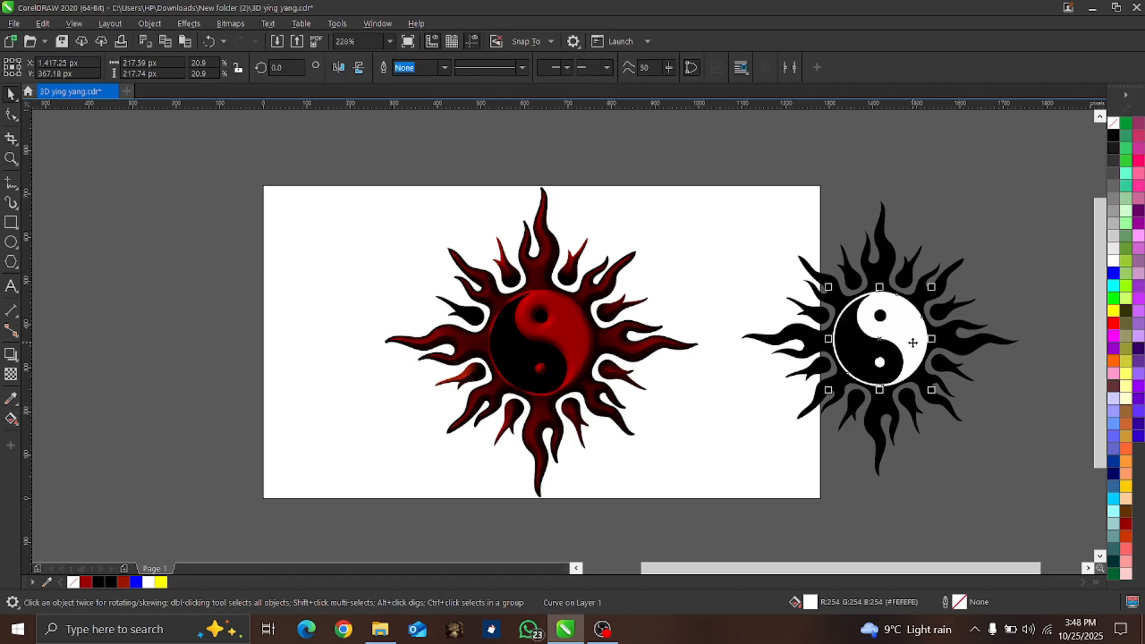
key(z)
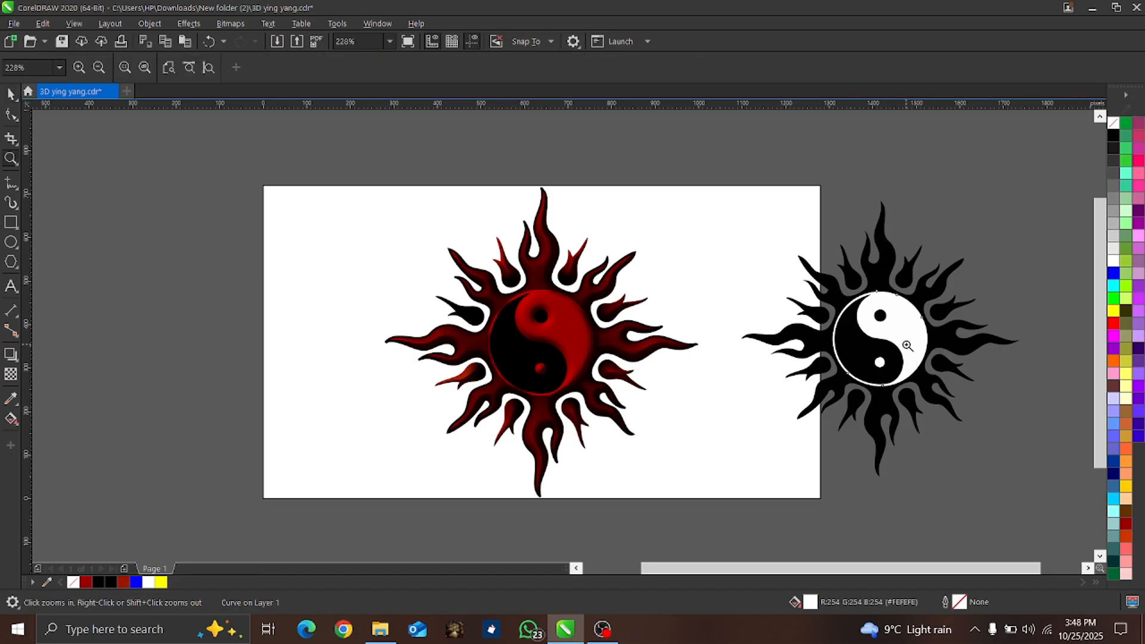
click(907, 345)
key(space)
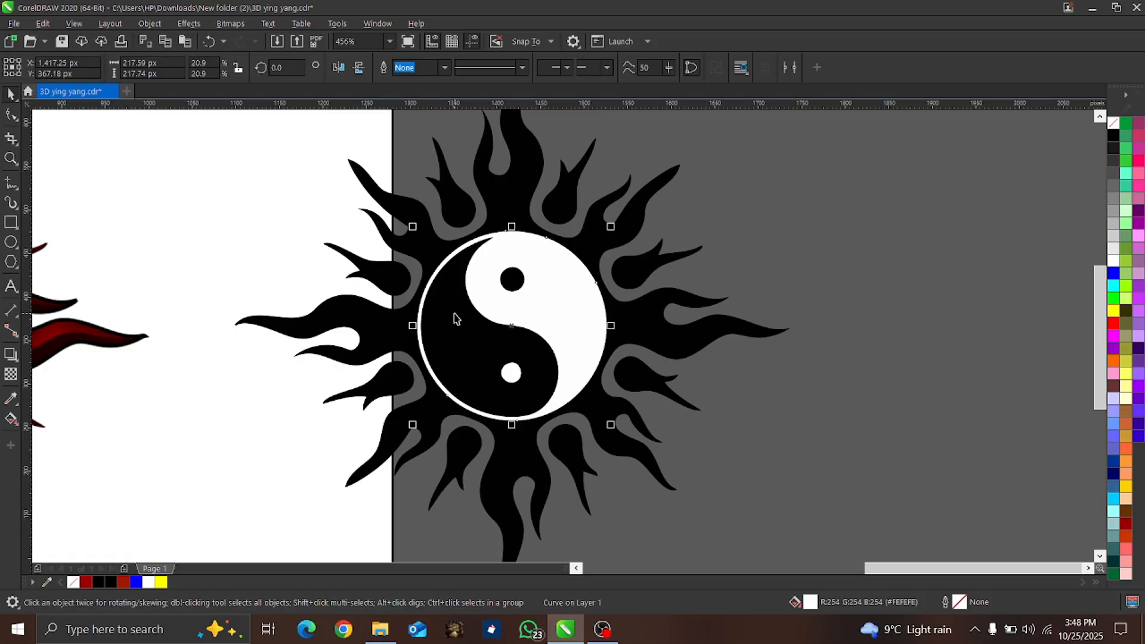
click(569, 309)
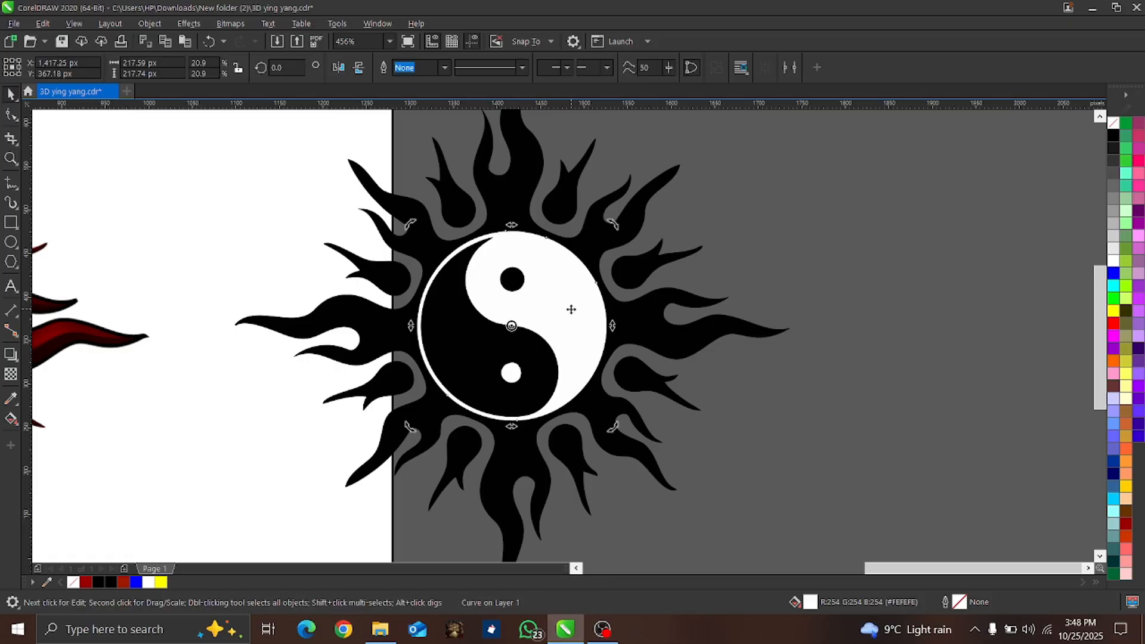
click(571, 309)
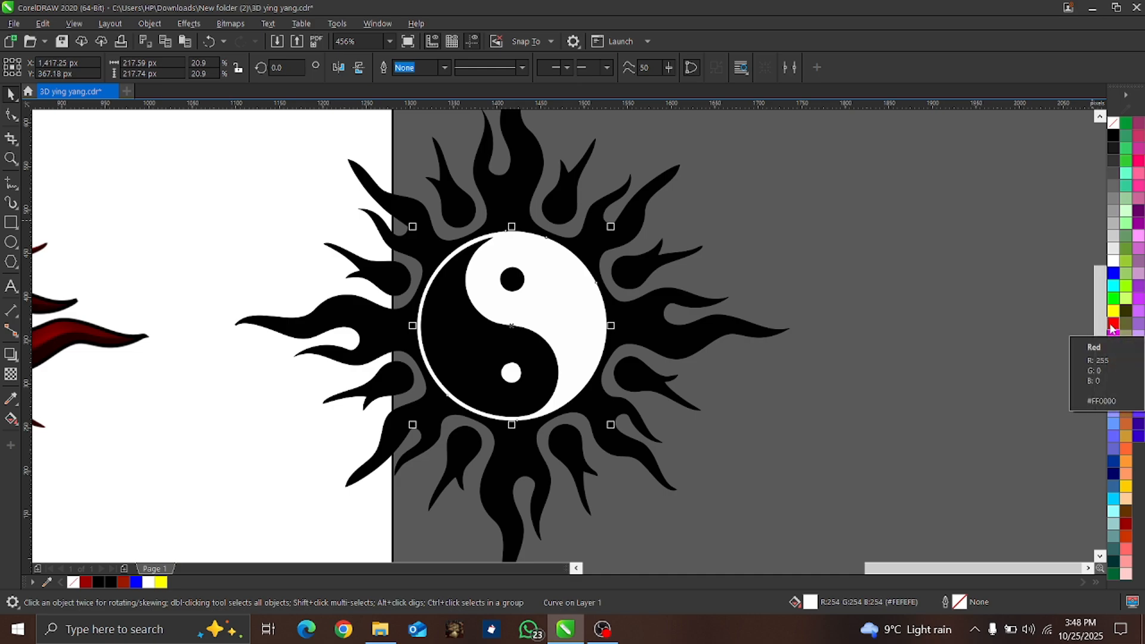
drag(1111, 327, 1098, 352)
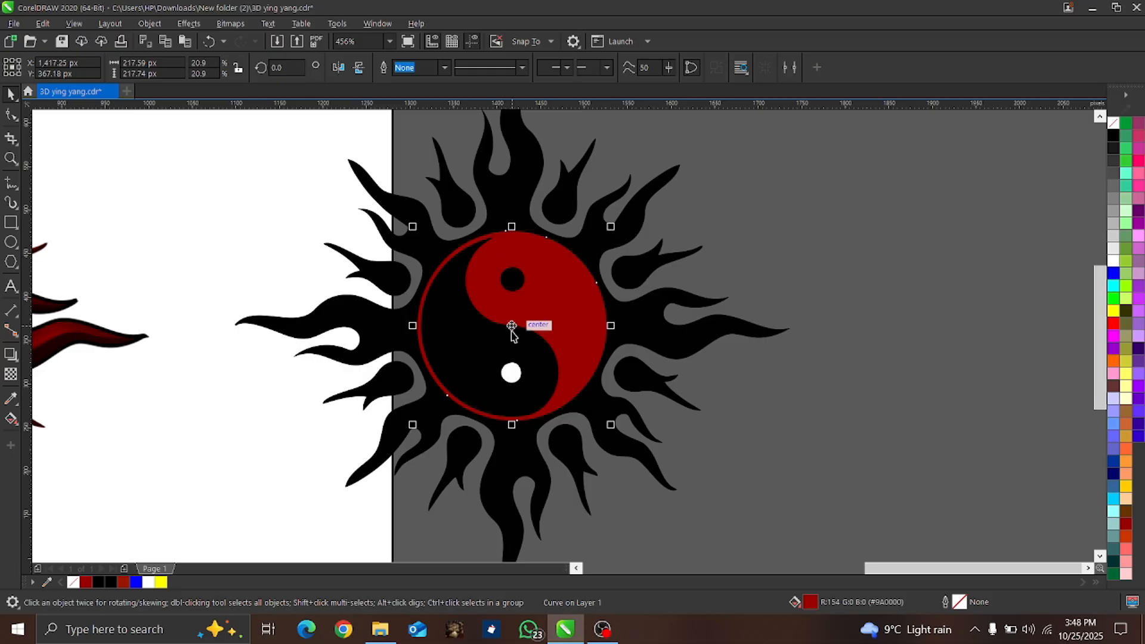
click(511, 373)
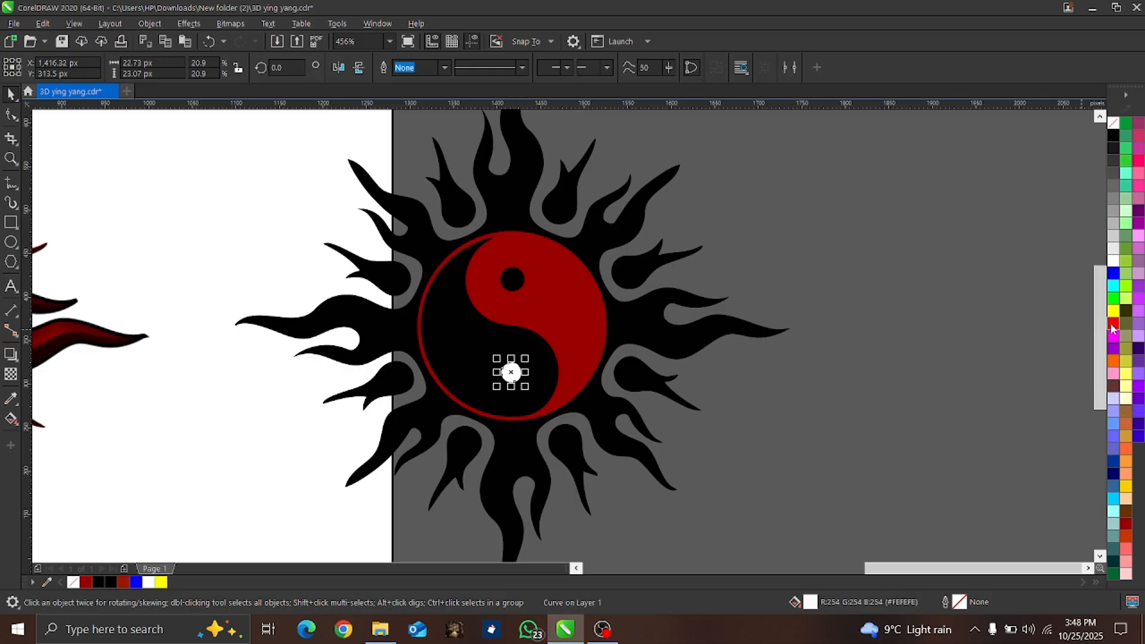
drag(1114, 327, 1101, 348)
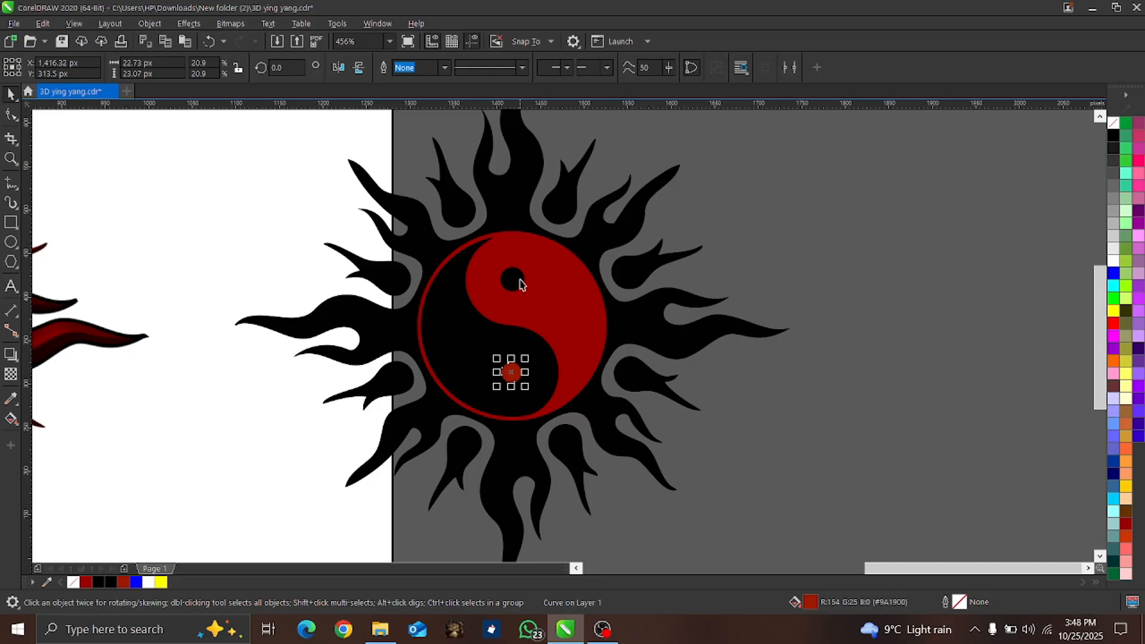
Apply an elliptical fountain fill to the large black flame shape surrounding the yin-yang disc
click(641, 328)
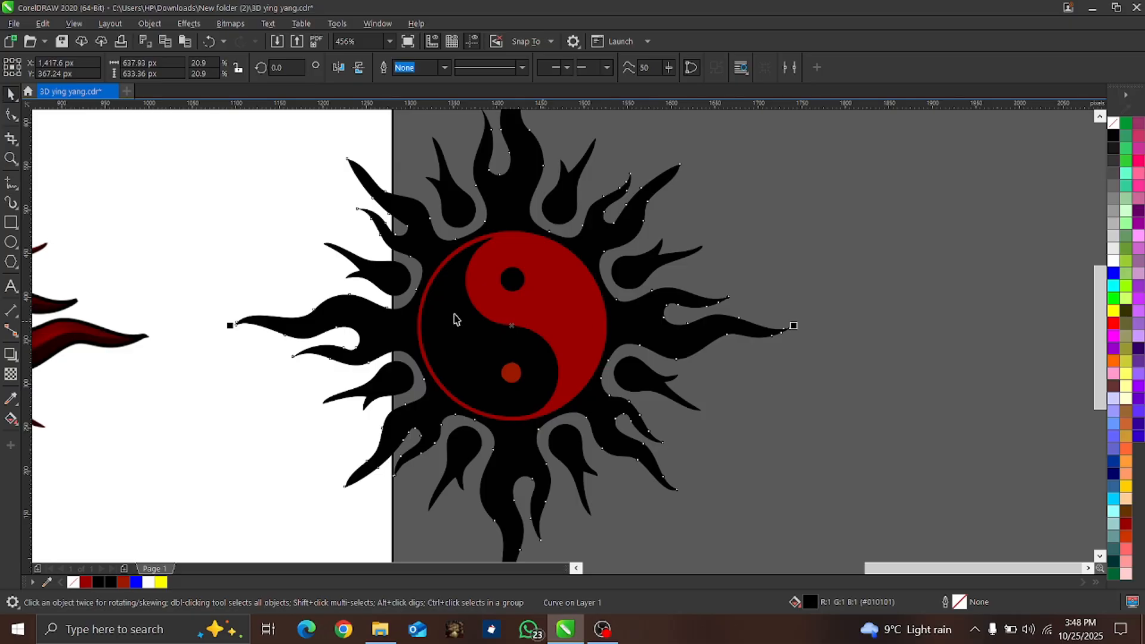
click(12, 420)
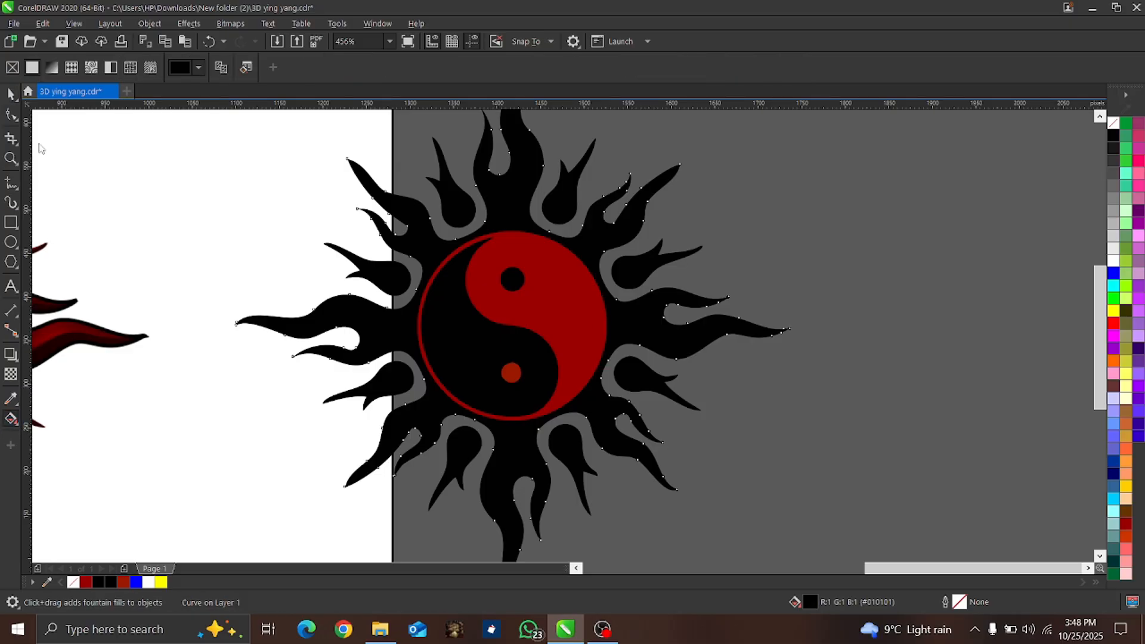
click(57, 72)
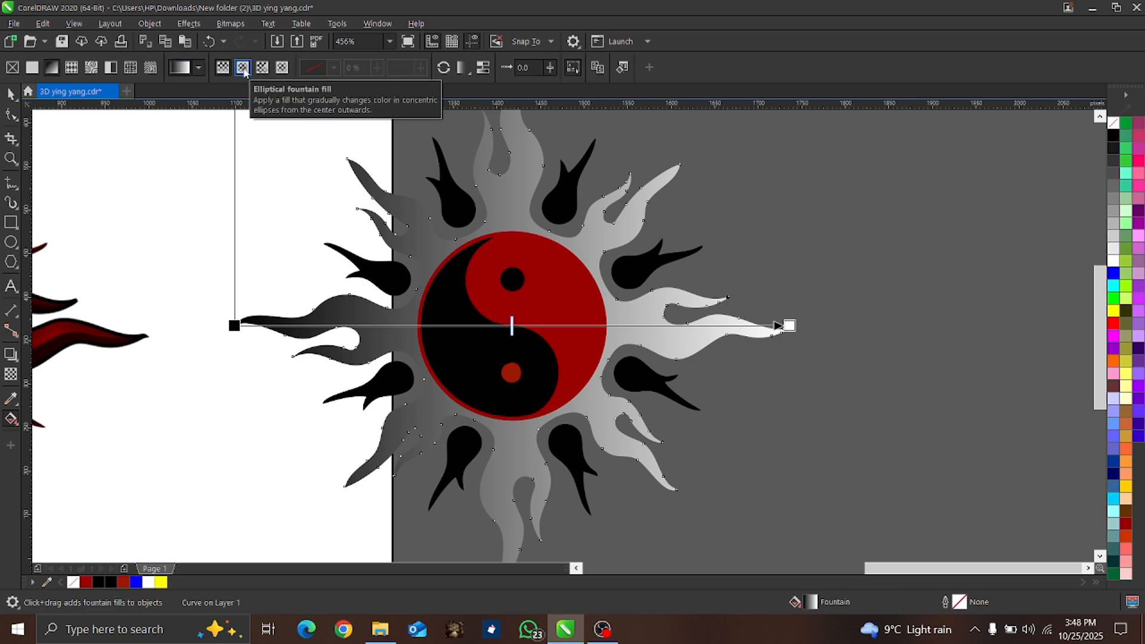
click(243, 67)
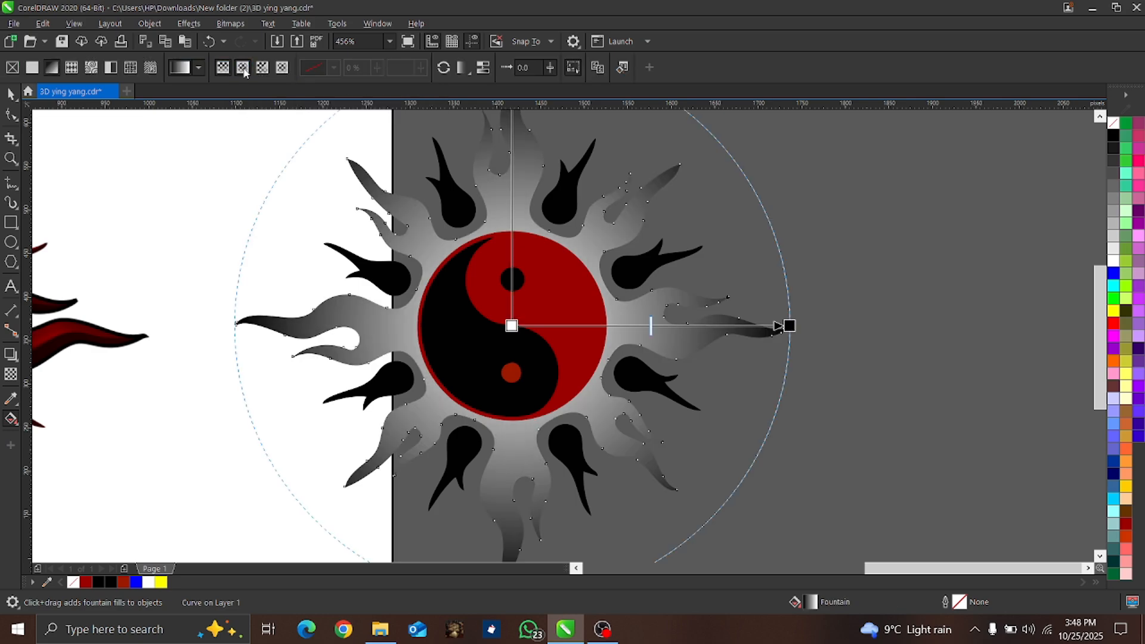
Set the large flame shape's fountain fill to black at the centre and dark red at the outer edge
click(512, 326)
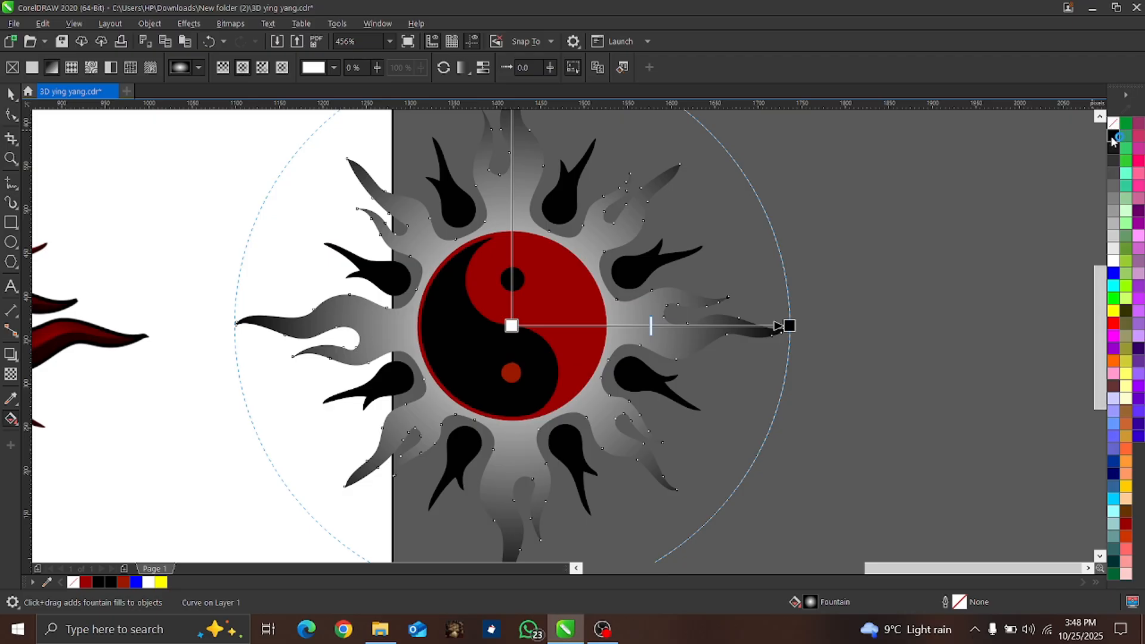
click(1113, 141)
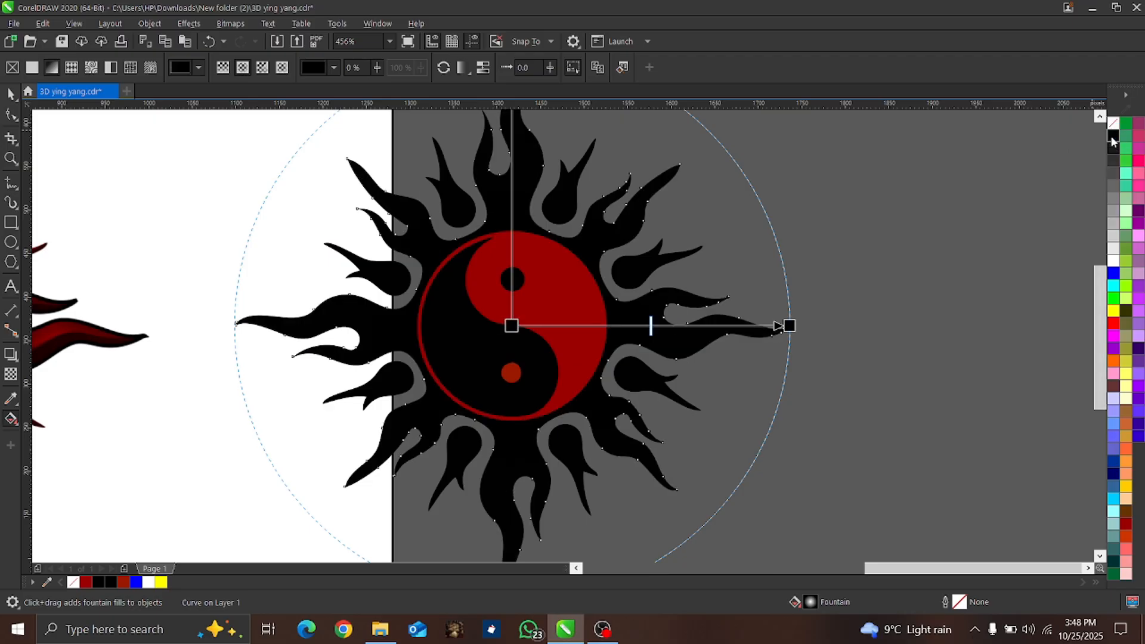
click(789, 325)
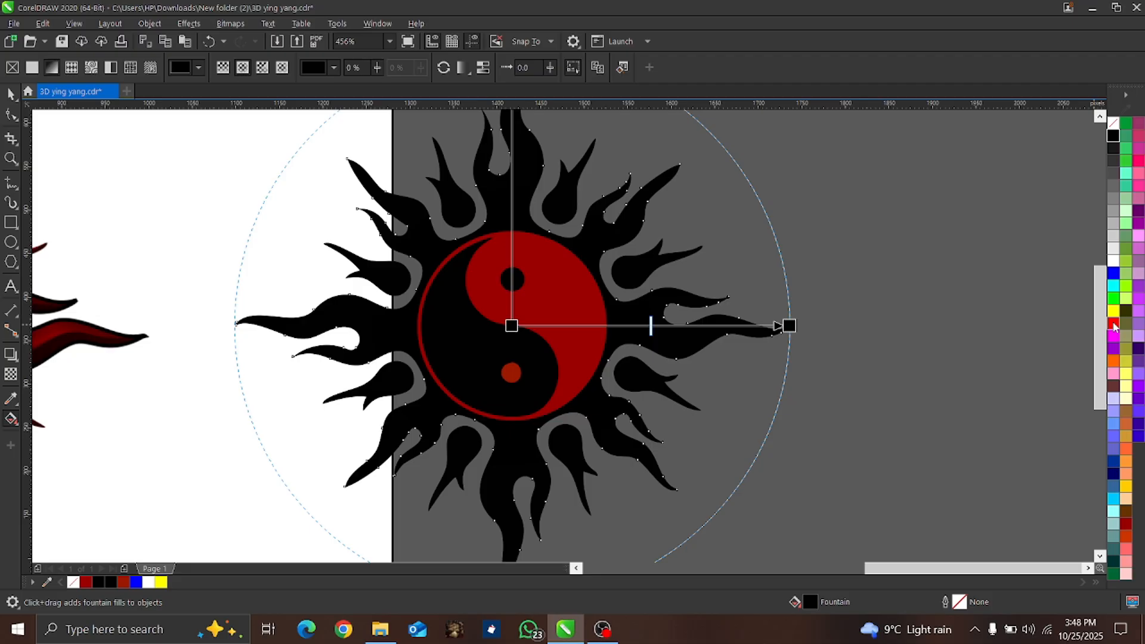
click(1114, 326)
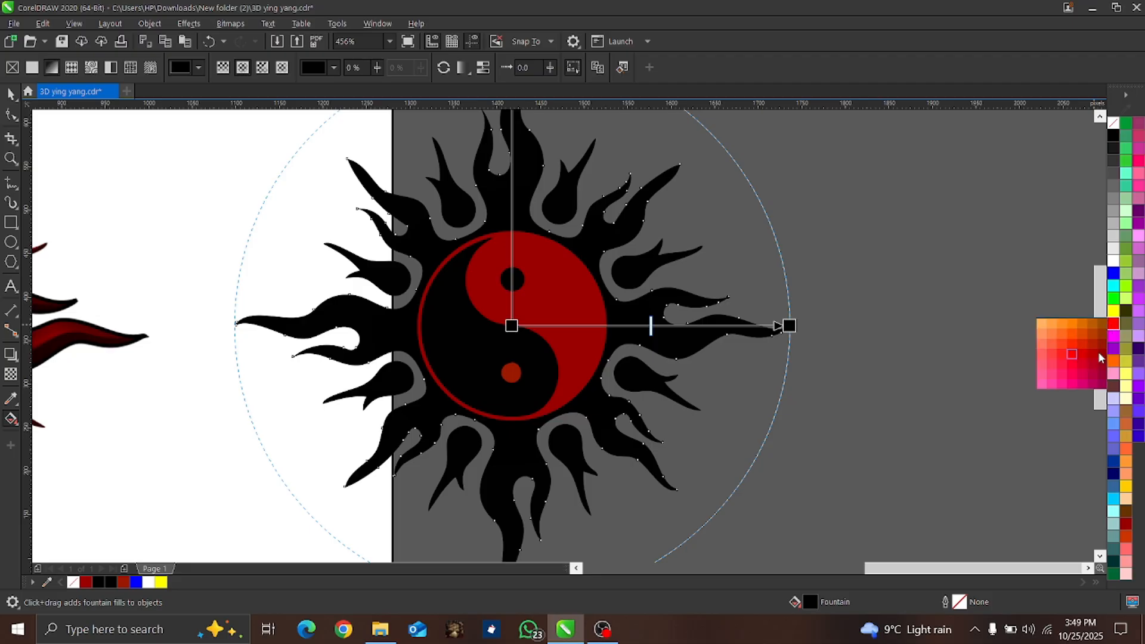
click(1102, 353)
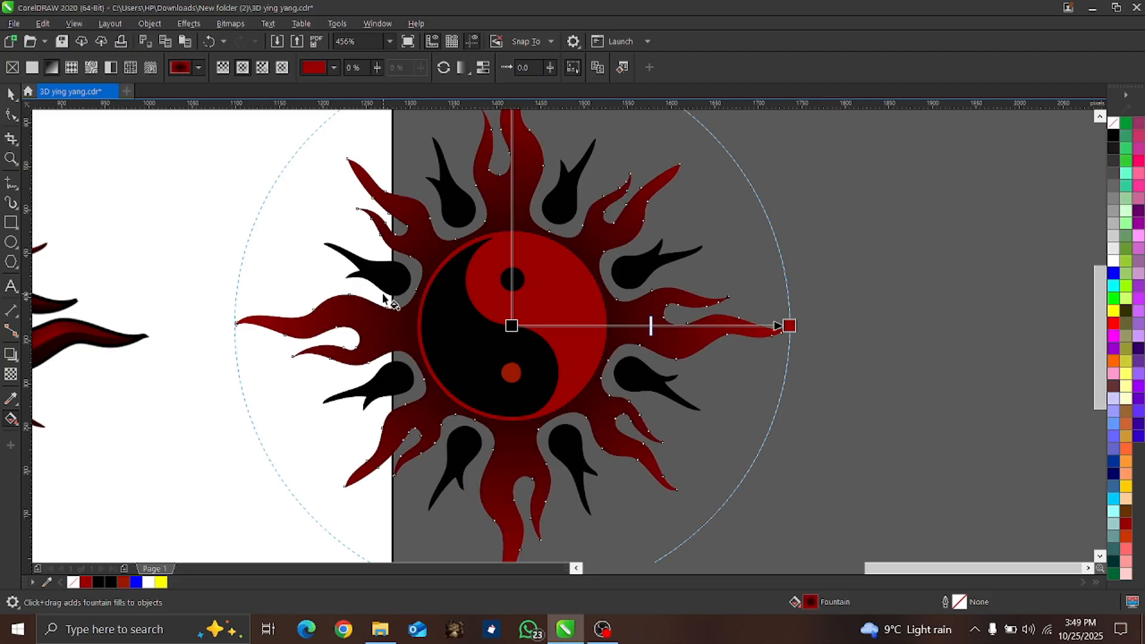
click(11, 95)
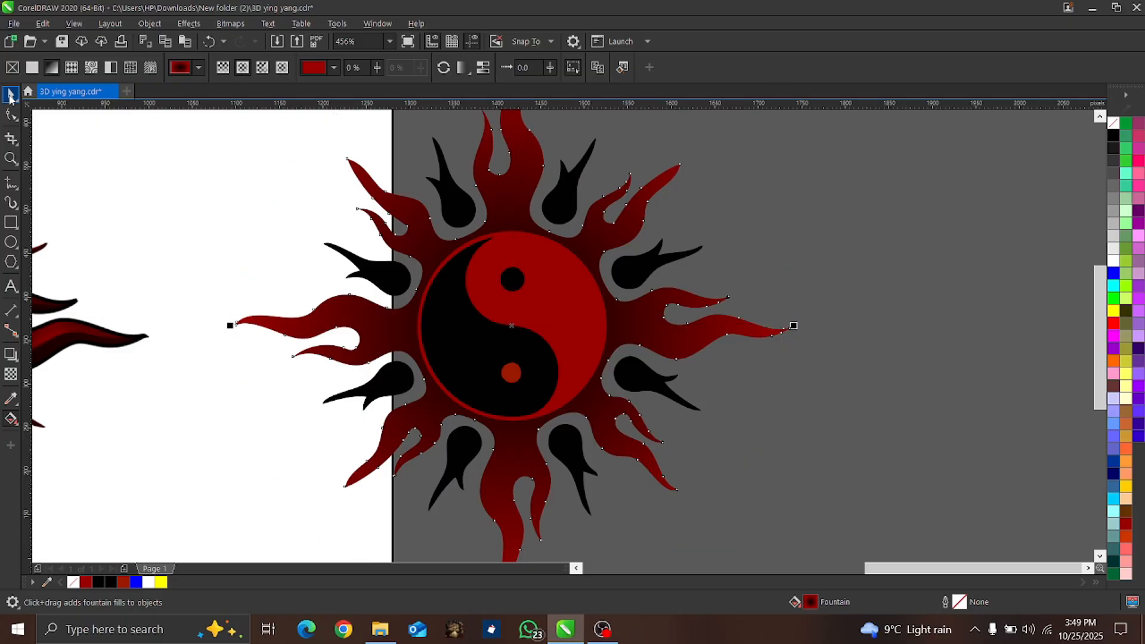
Apply a fountain fill to the small black flame below the disc's lower-right edge, with black at its rounded head and white toward its tip
click(577, 463)
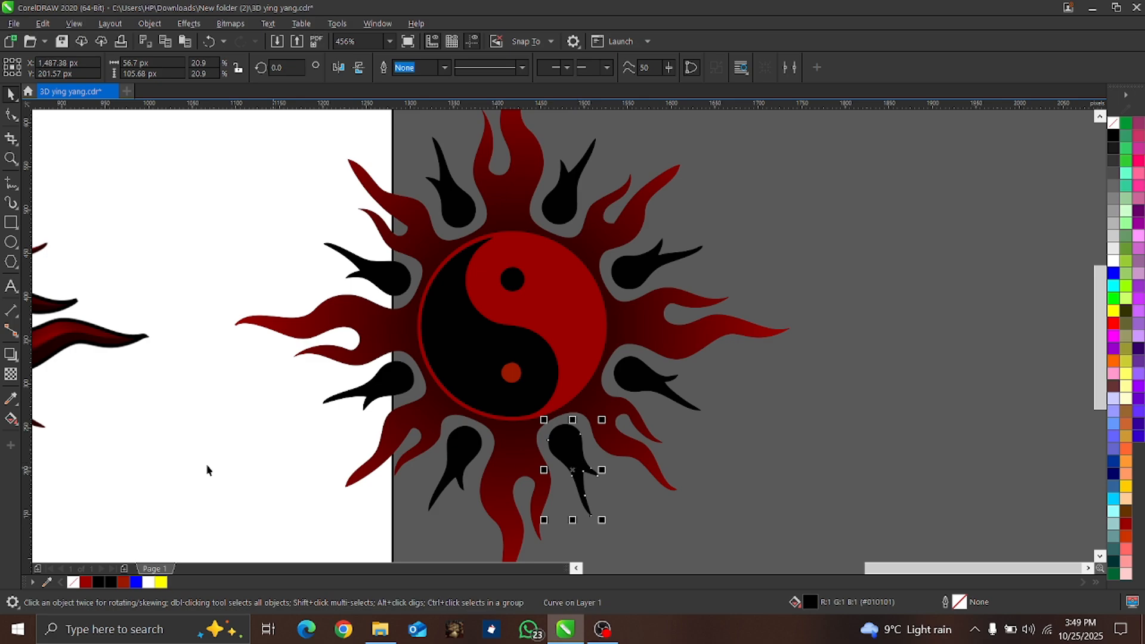
click(11, 420)
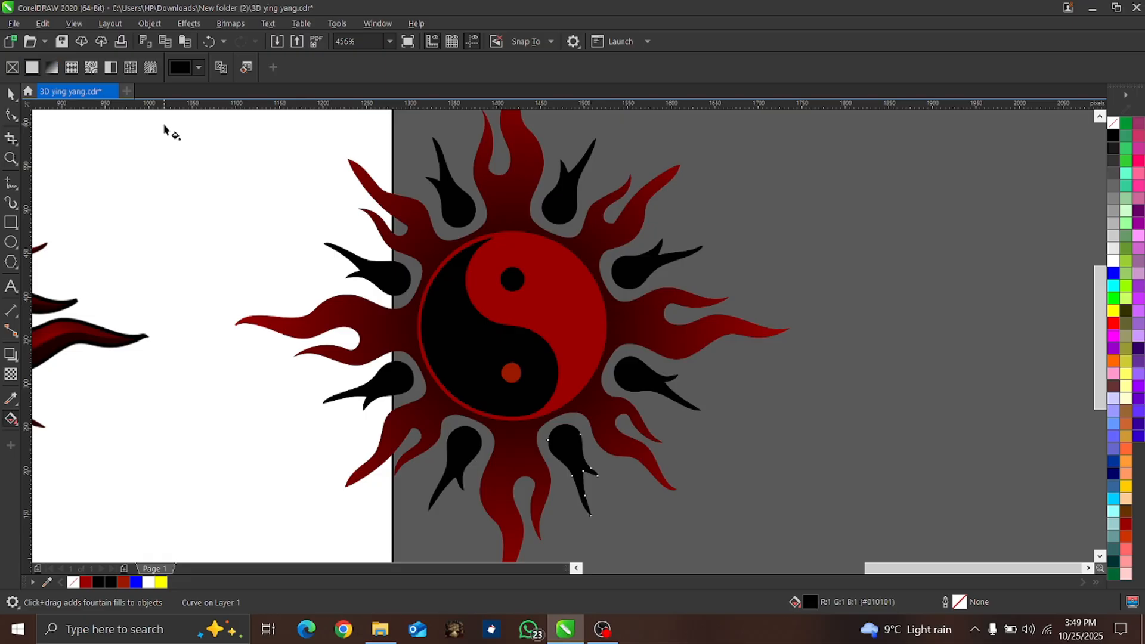
click(52, 67)
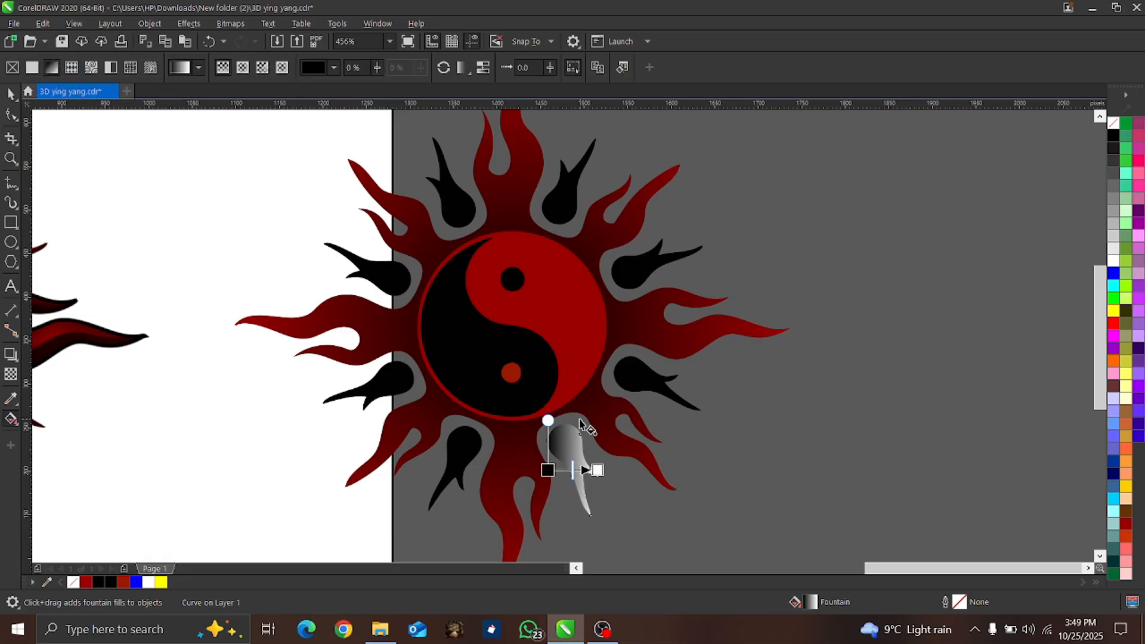
mouse_move(547, 470)
mouse_down()
mouse_move(555, 434)
mouse_move(583, 444)
mouse_move(580, 434)
mouse_move(578, 468)
mouse_move(560, 475)
mouse_up()
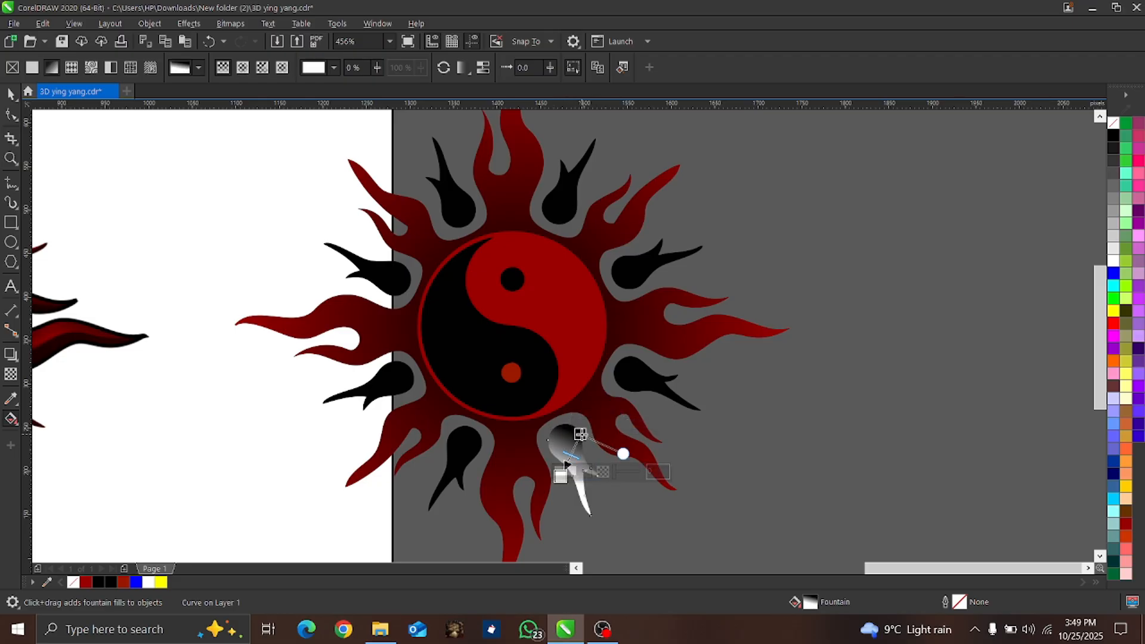
drag(580, 435, 563, 439)
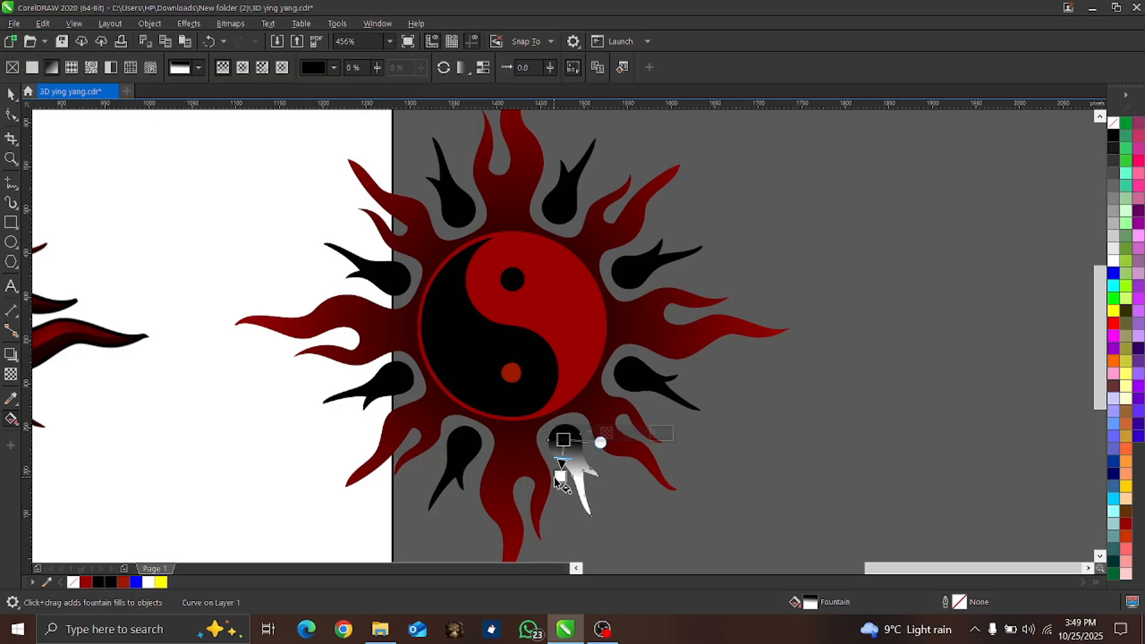
Recolour the white end of the lower-right small flame's fountain fill dark red and slightly adjust the gradient's skew
click(560, 476)
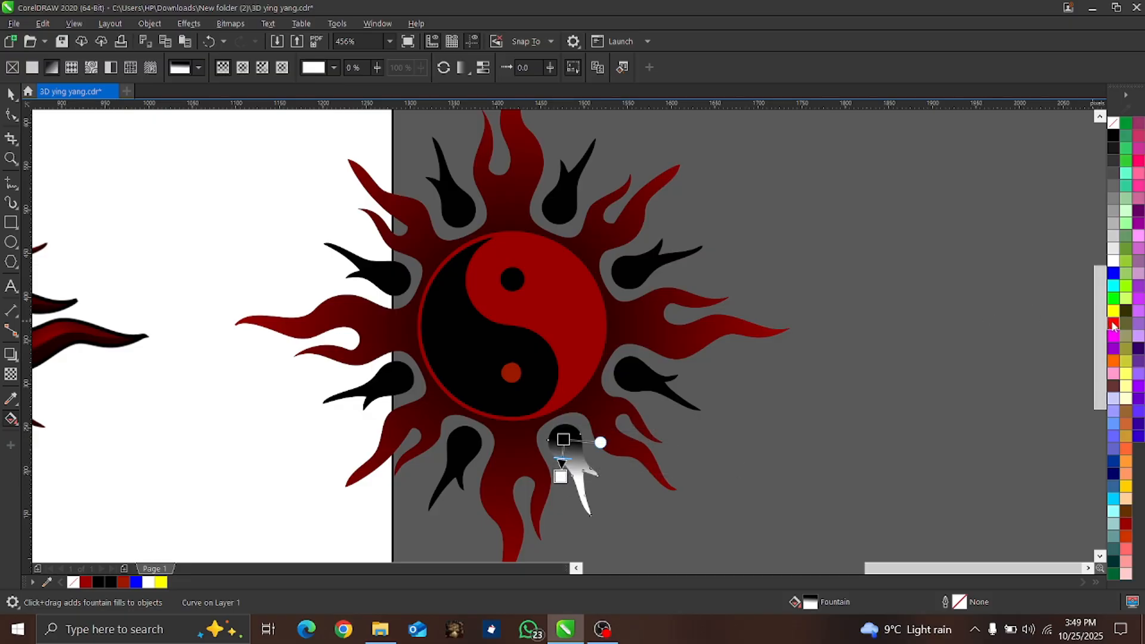
click(1113, 324)
click(1101, 350)
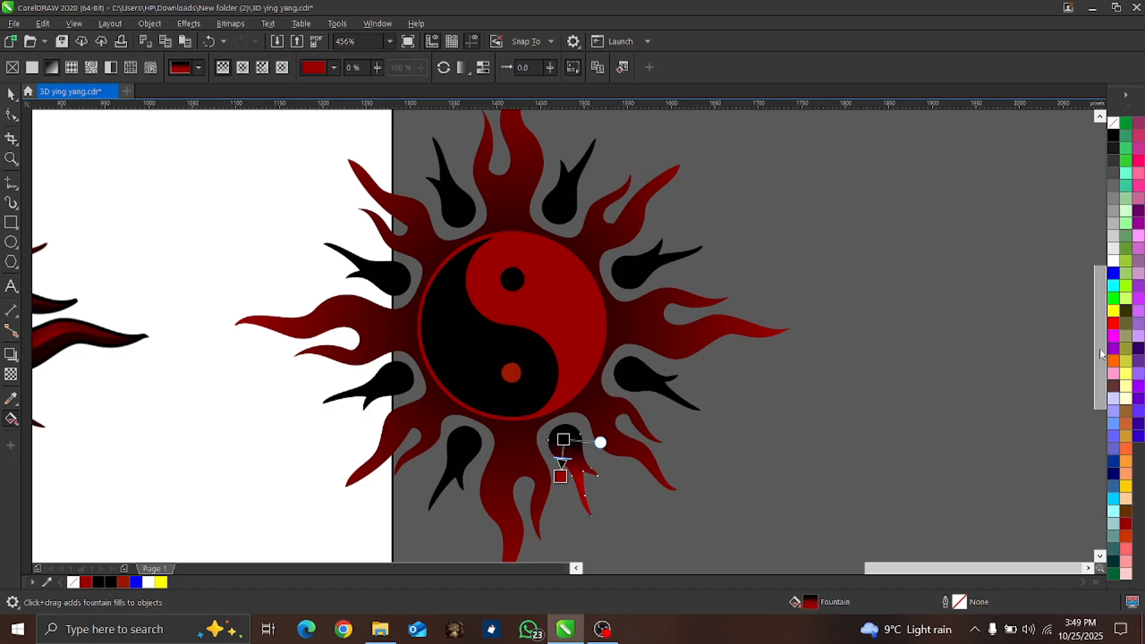
click(563, 440)
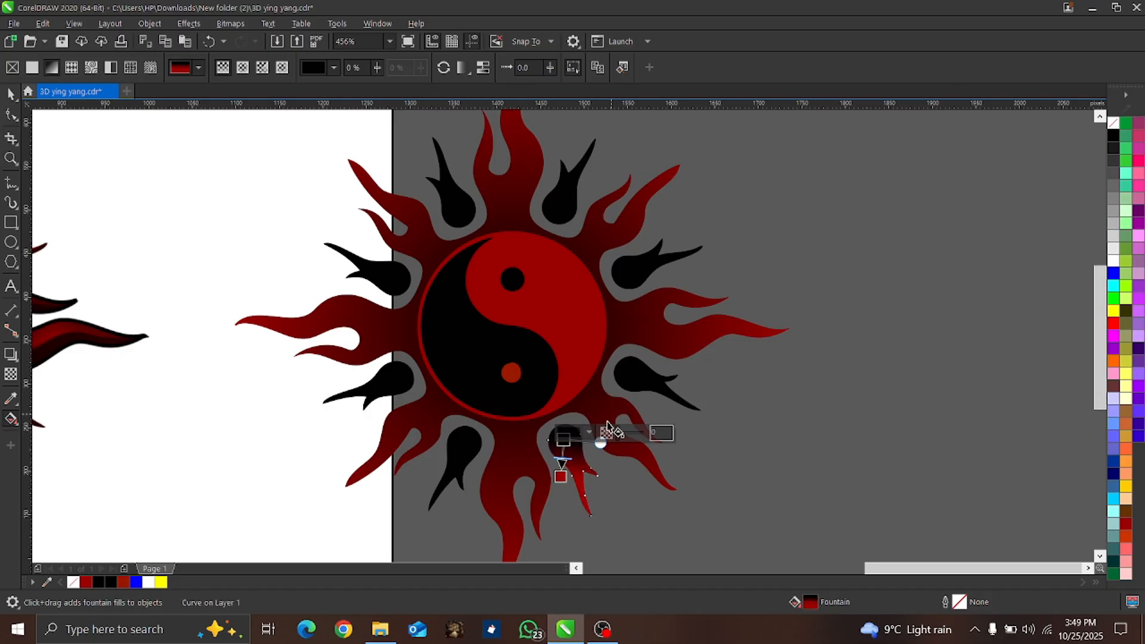
drag(601, 446, 600, 434)
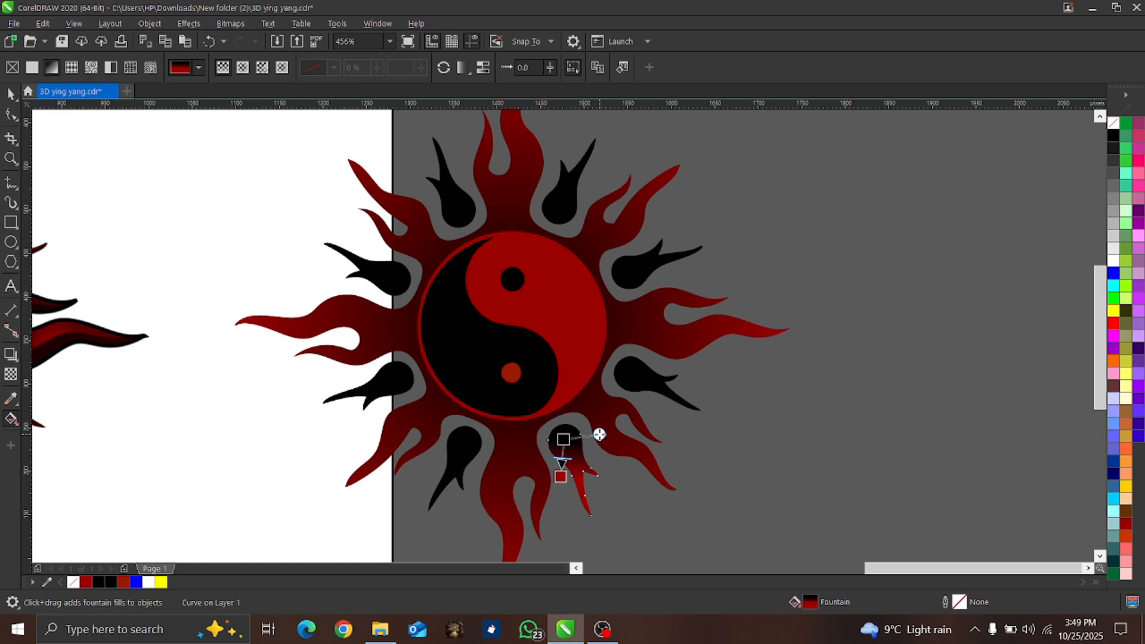
key(space)
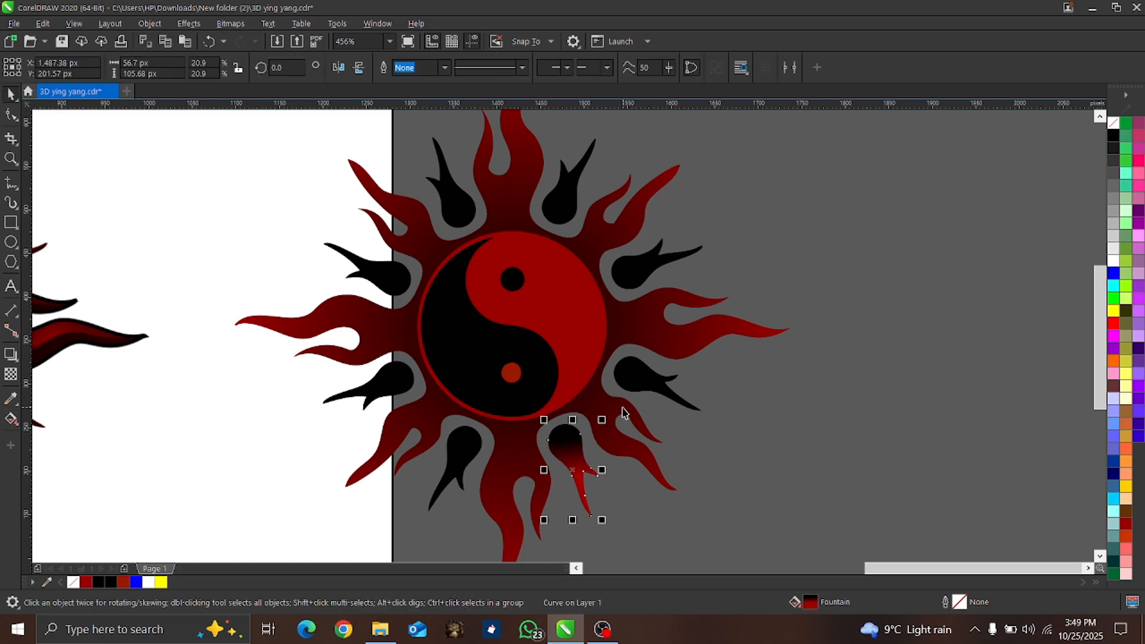
Give the small flame just below the large right-hand flame a fountain fill from black at its head to dark red, and narrow the gradient's skew
click(633, 382)
key(space)
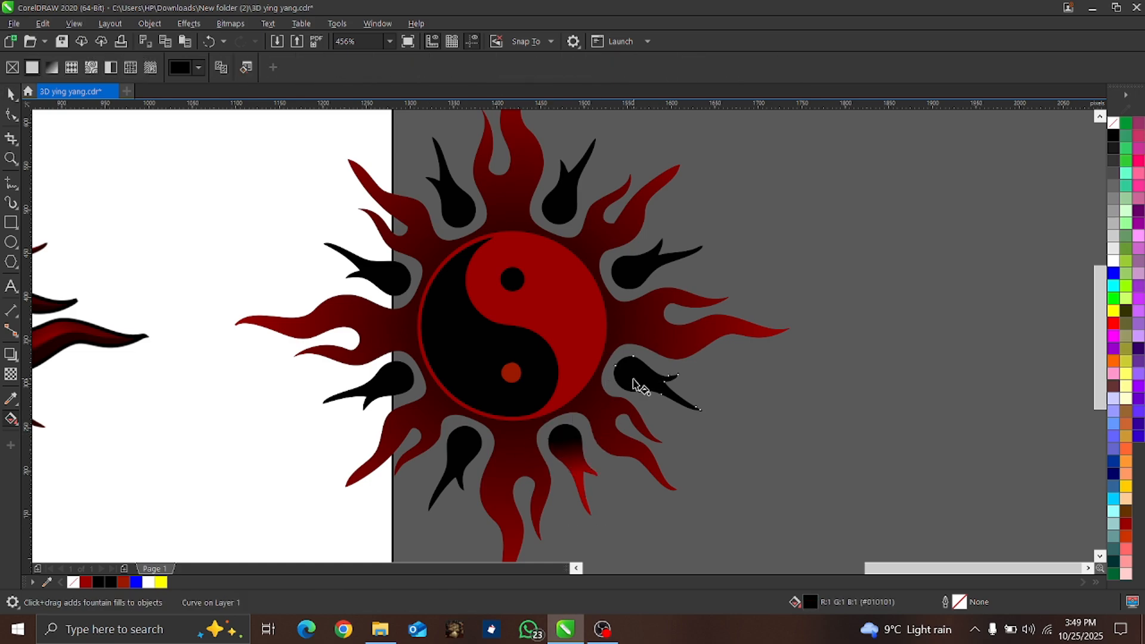
drag(635, 374, 646, 395)
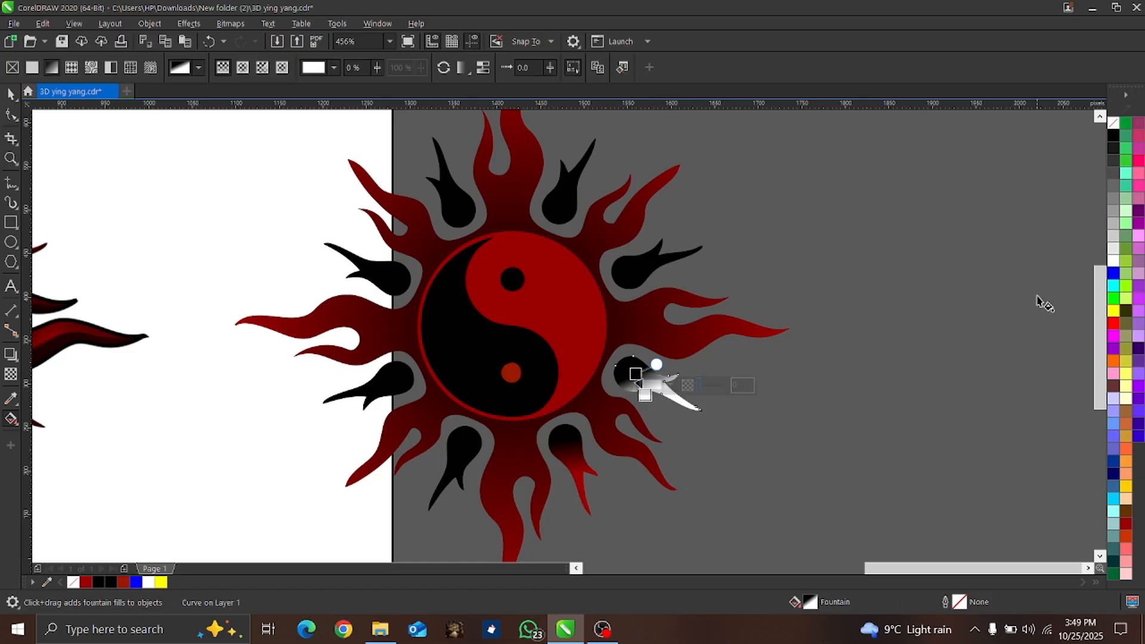
click(1113, 325)
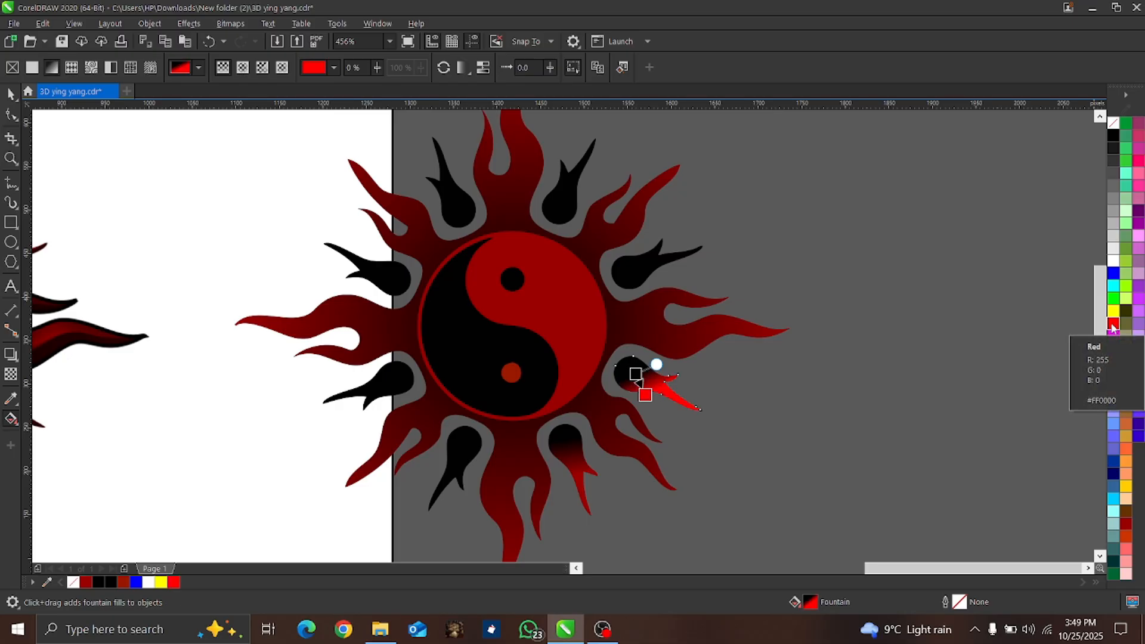
click(1113, 325)
drag(1102, 346, 1101, 349)
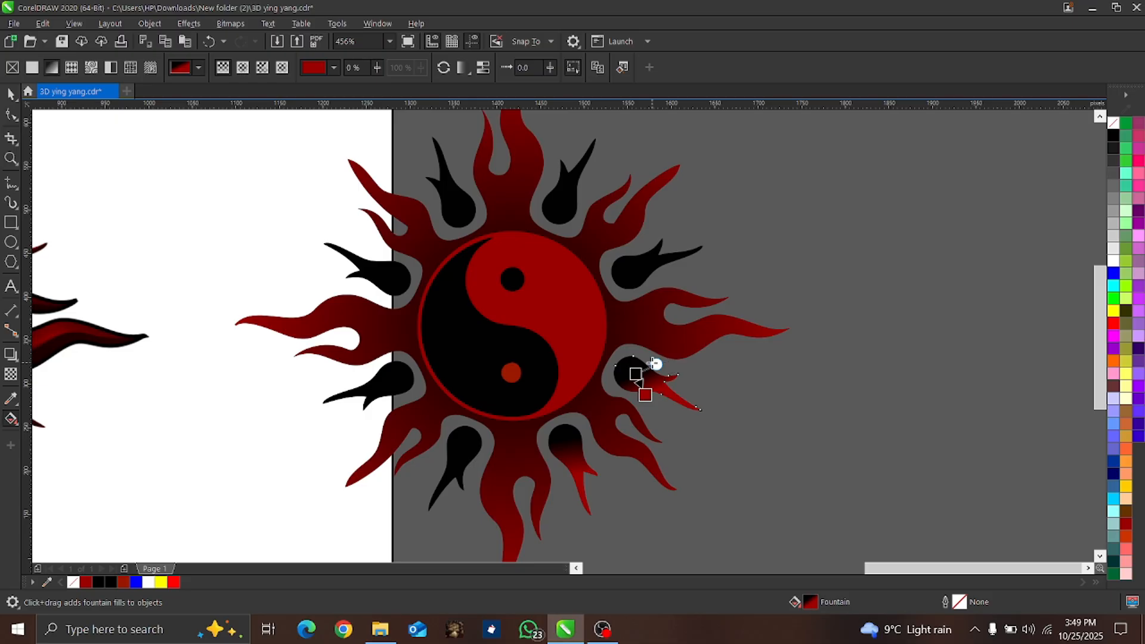
drag(657, 365, 643, 361)
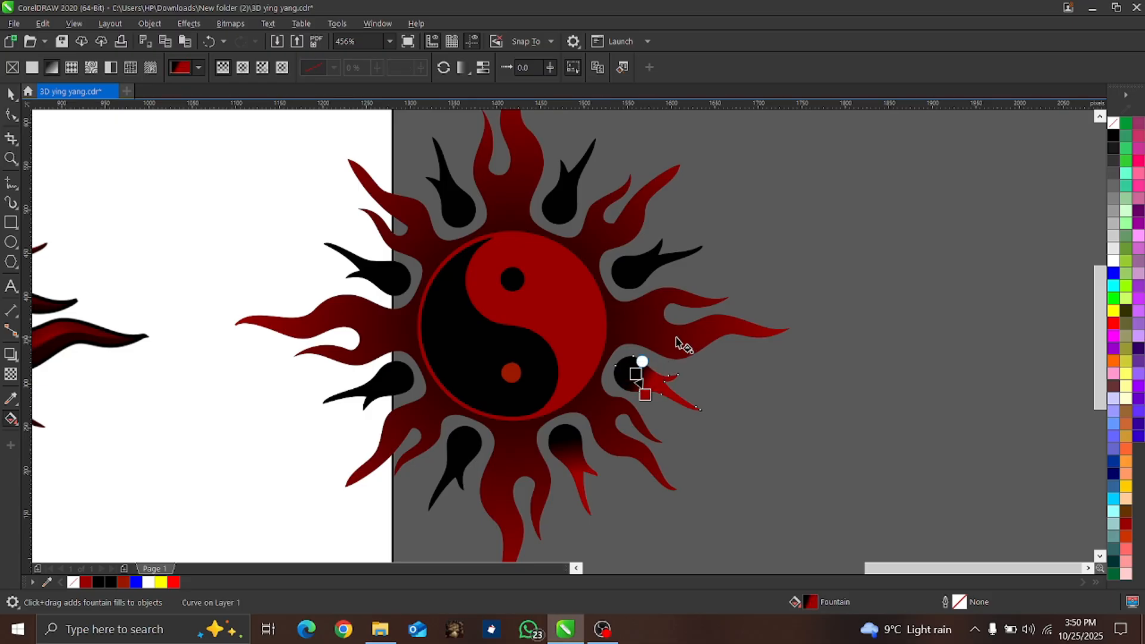
key(space)
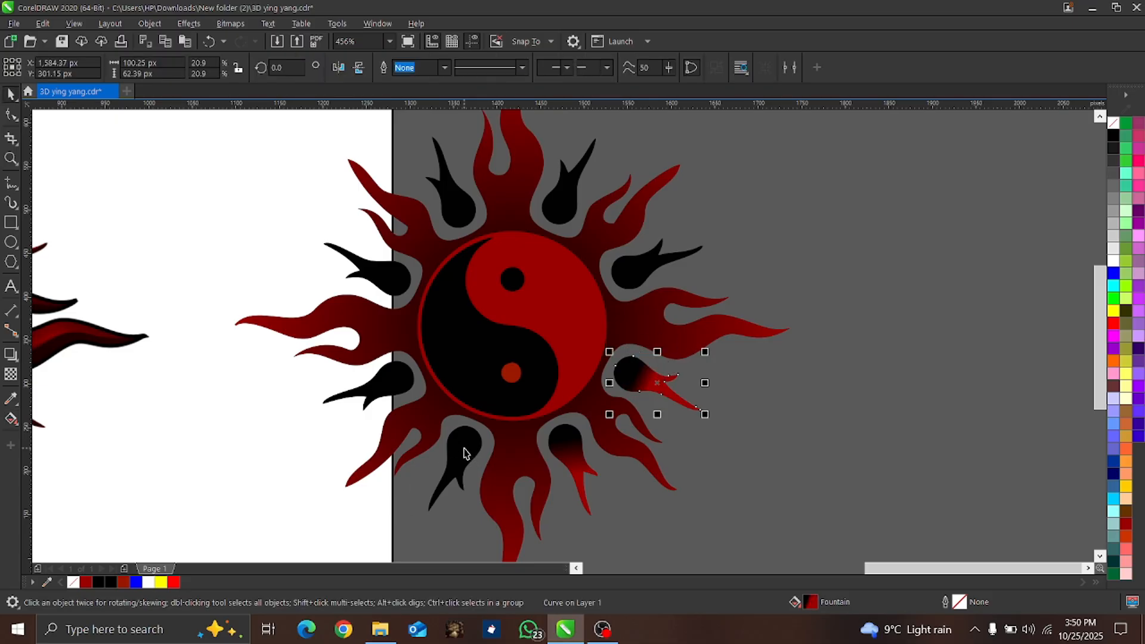
Give the small flame just left of the large bottom flame a fountain fill from black at its head to dark red at its tip
click(466, 453)
key(g)
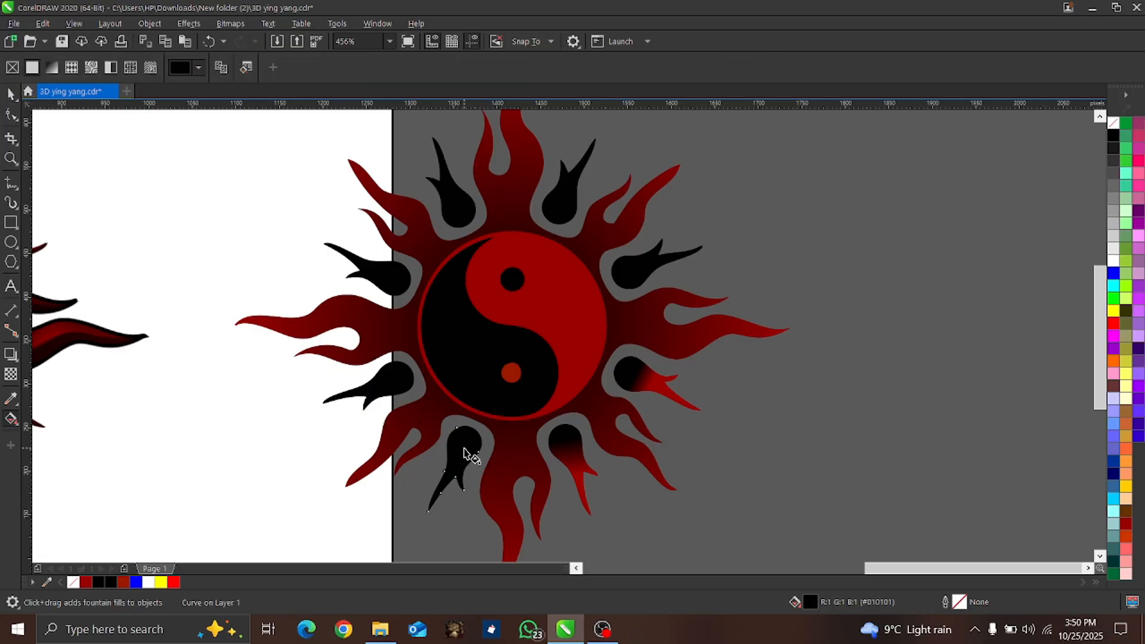
drag(466, 430, 452, 444)
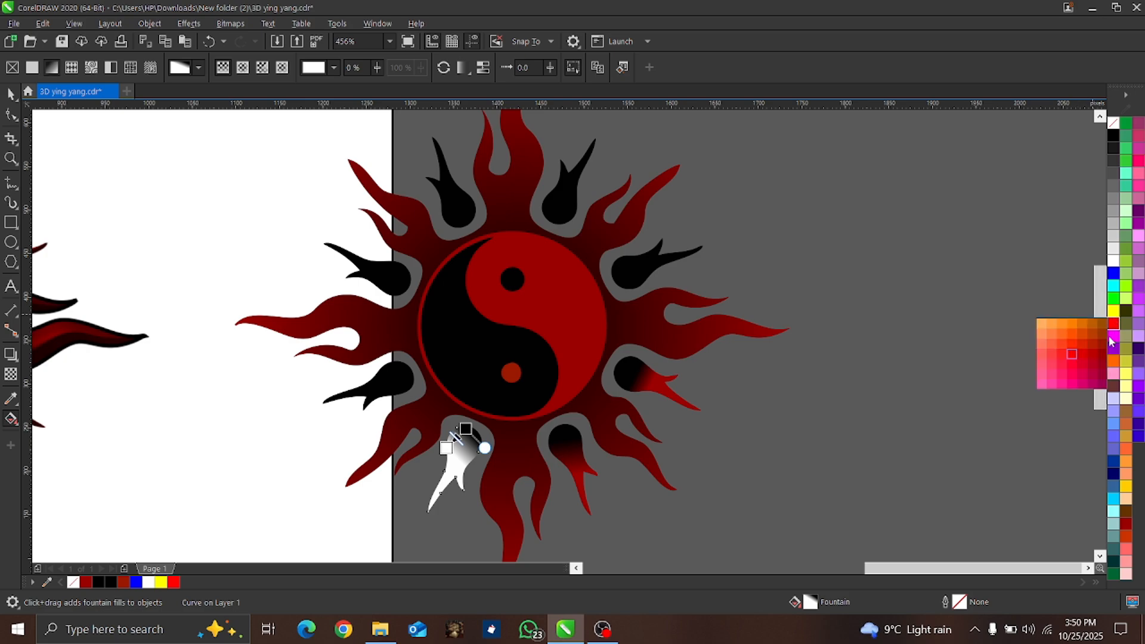
click(1102, 357)
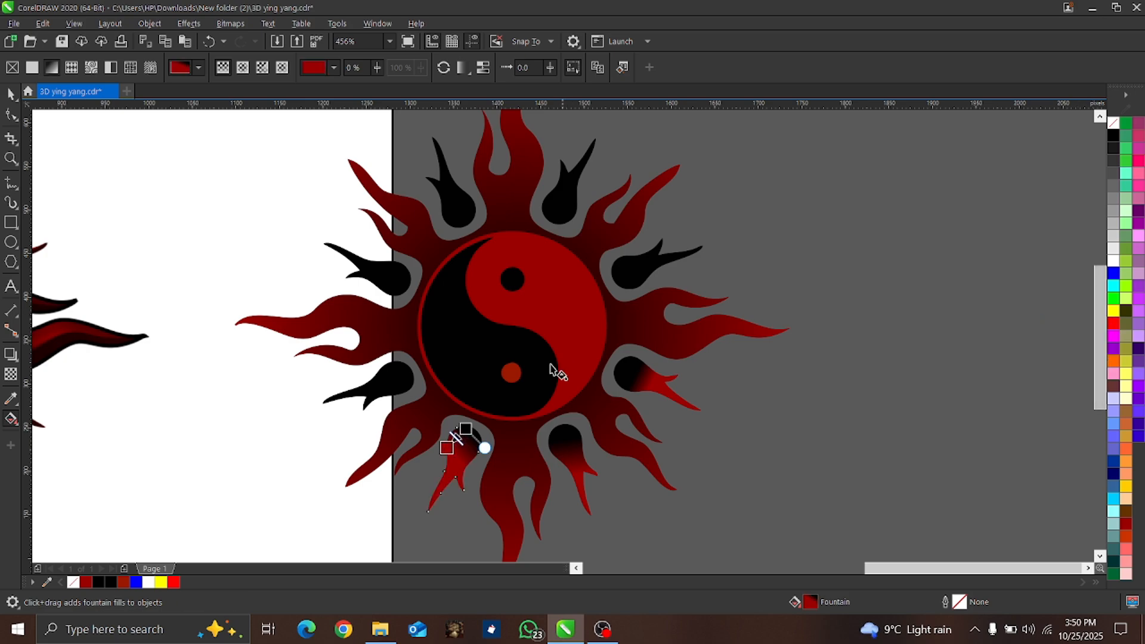
Give the small flame just below the large left-hand flame a fountain fill from black at its head to dark red at its tip
click(401, 385)
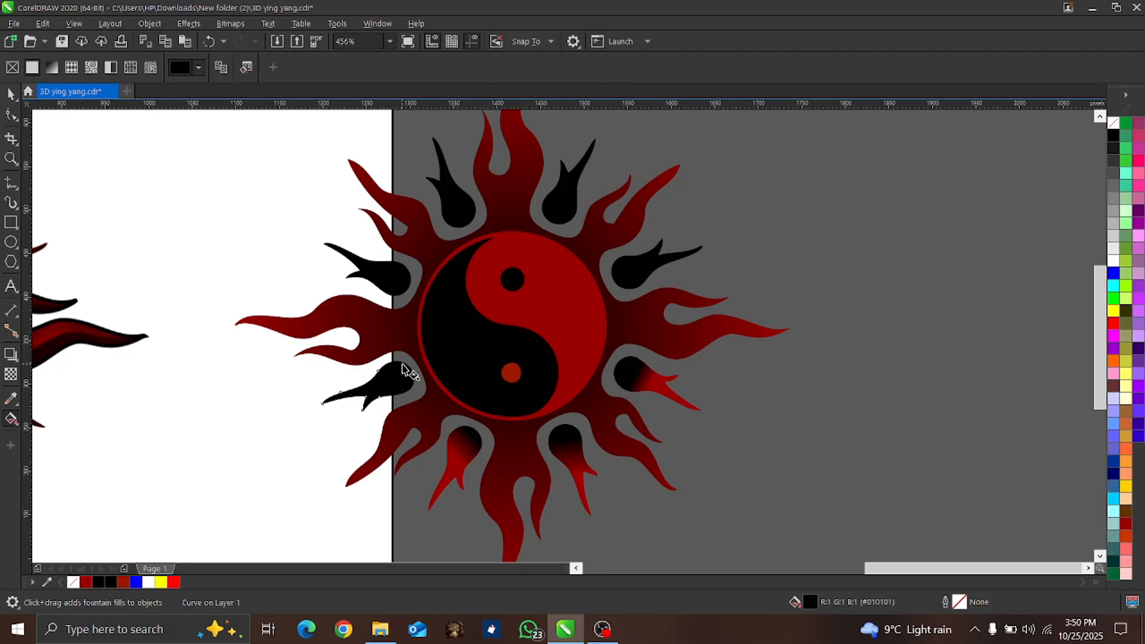
drag(407, 365, 382, 361)
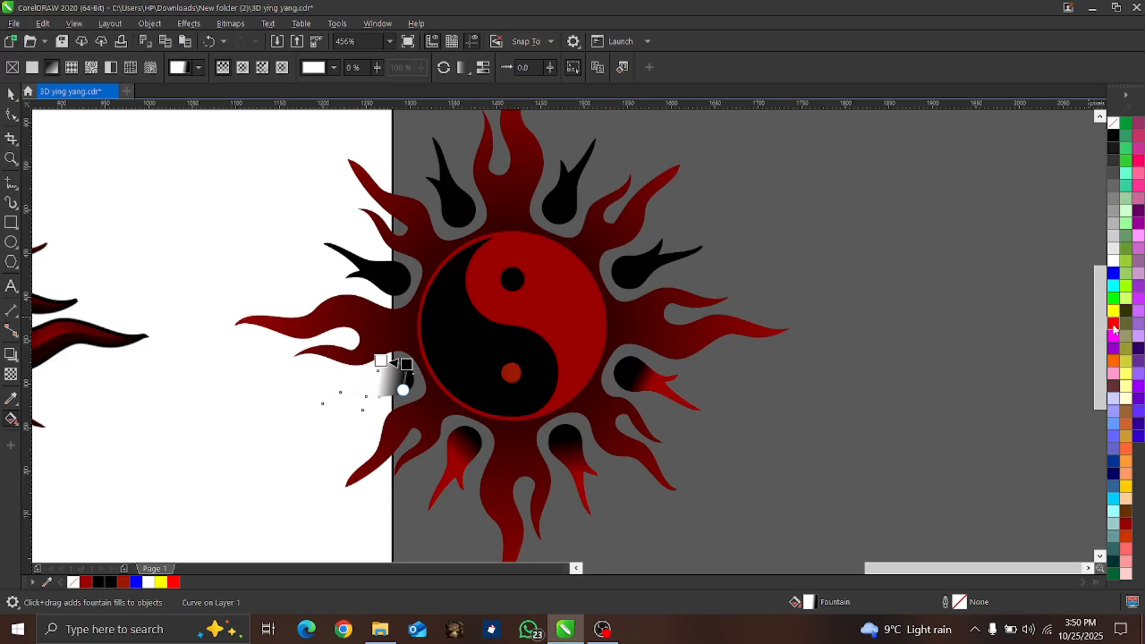
click(1113, 325)
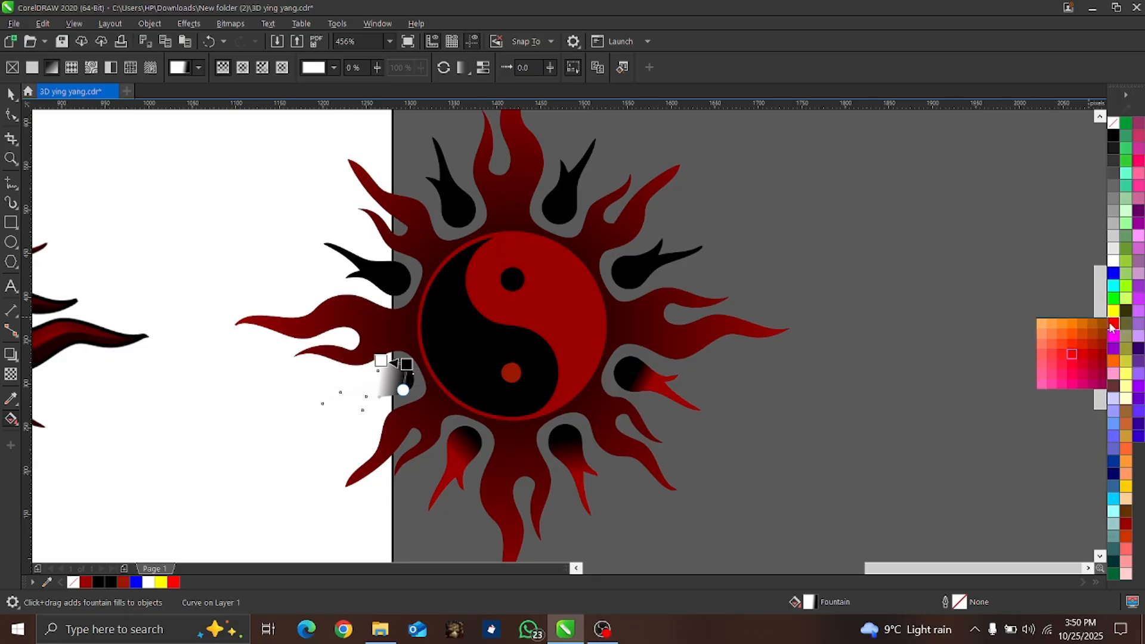
click(1103, 356)
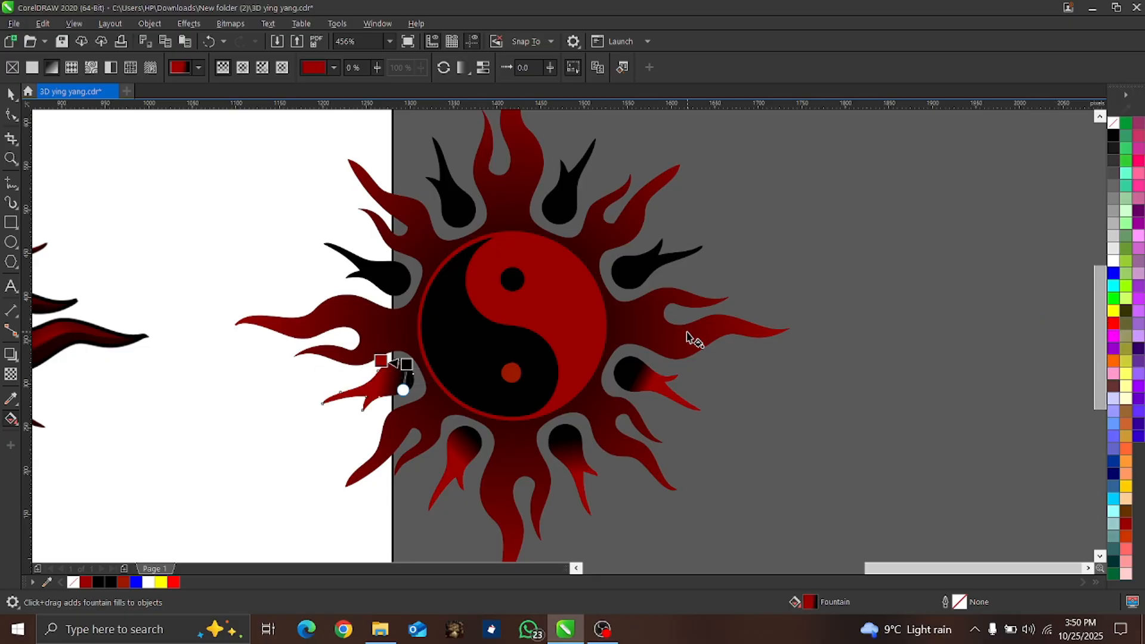
Give the small flame just above the large left-hand flame a fountain fill from black at its head to dark red at its tip
click(397, 271)
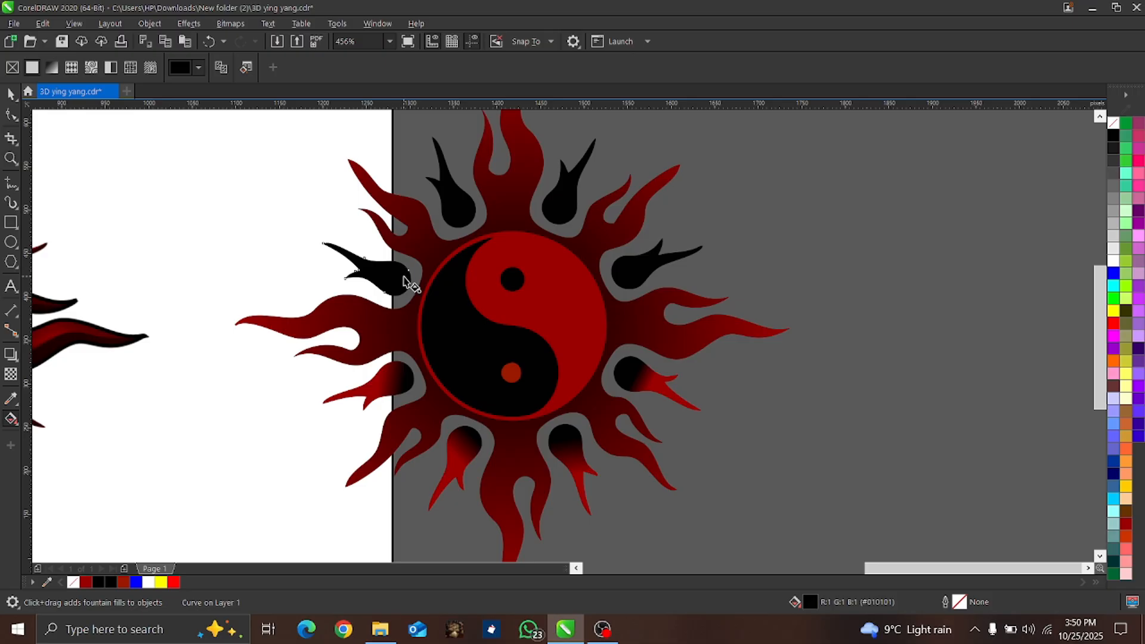
drag(404, 277, 382, 259)
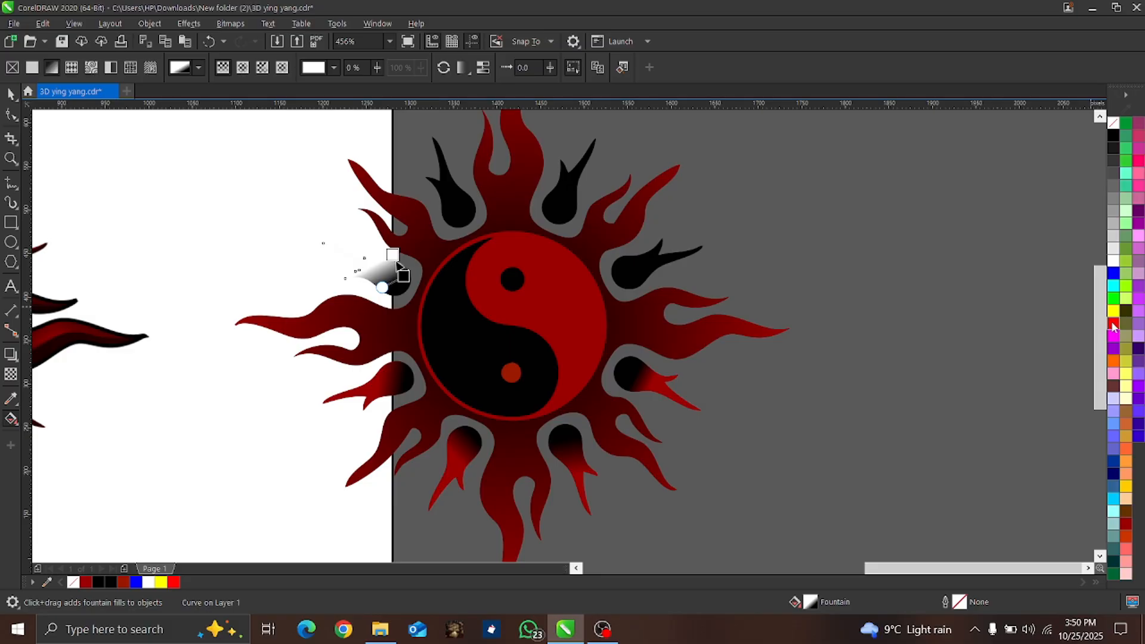
drag(1114, 326, 1101, 351)
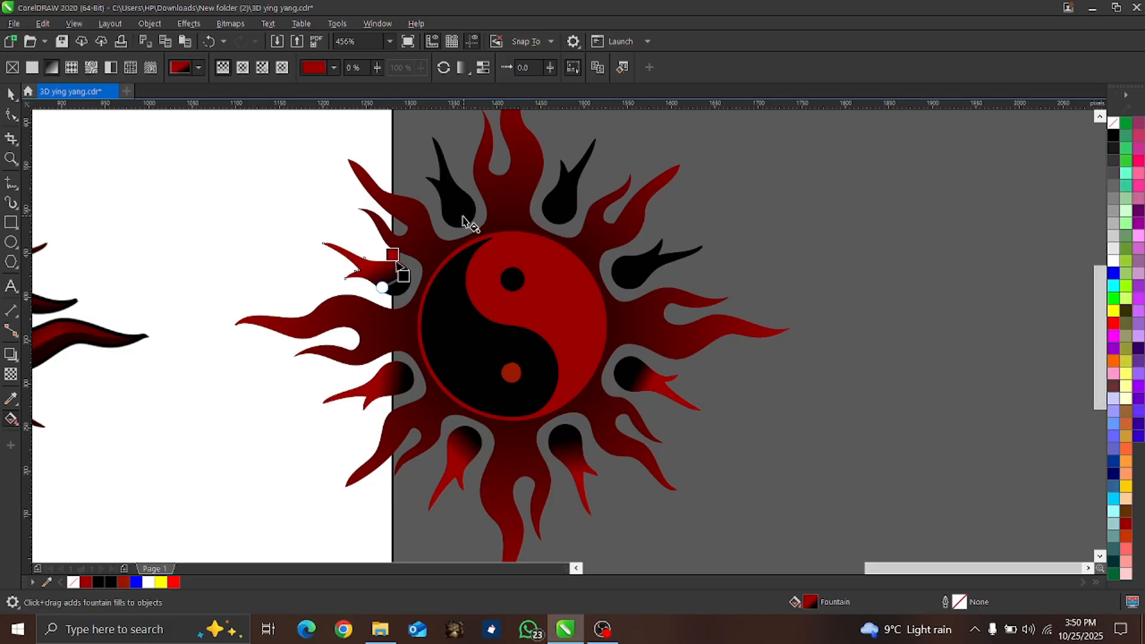
Give the small flame just left of the large top flame a fountain fill from black at its head to dark red at its tip
click(463, 217)
mouse_move(464, 216)
mouse_down()
mouse_move(450, 192)
mouse_move(466, 196)
mouse_up()
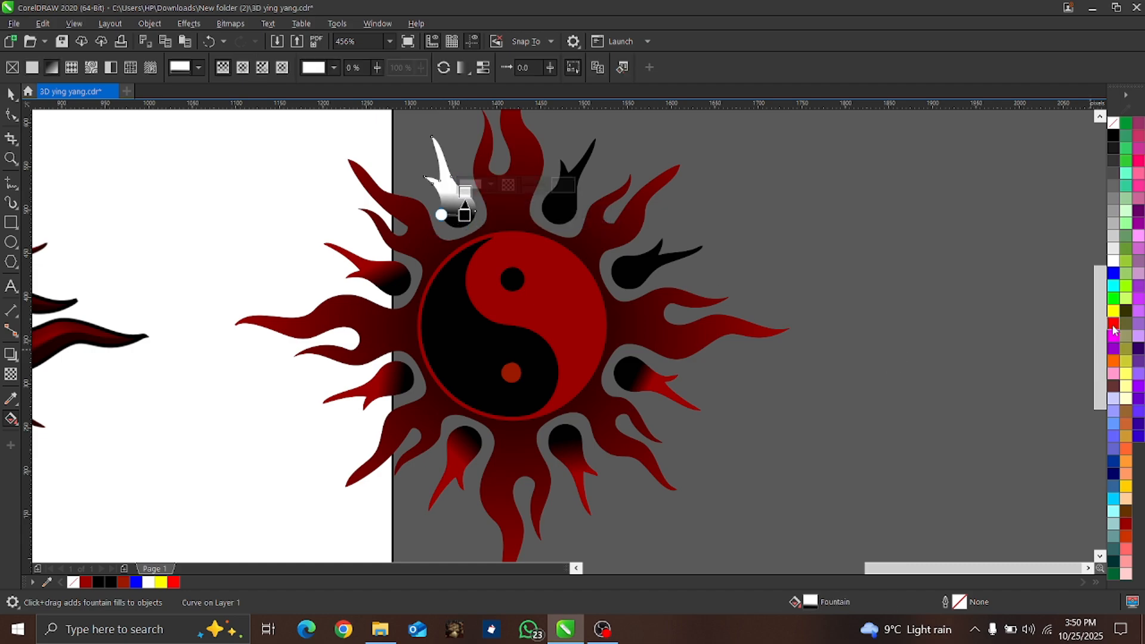
drag(1114, 329, 1101, 350)
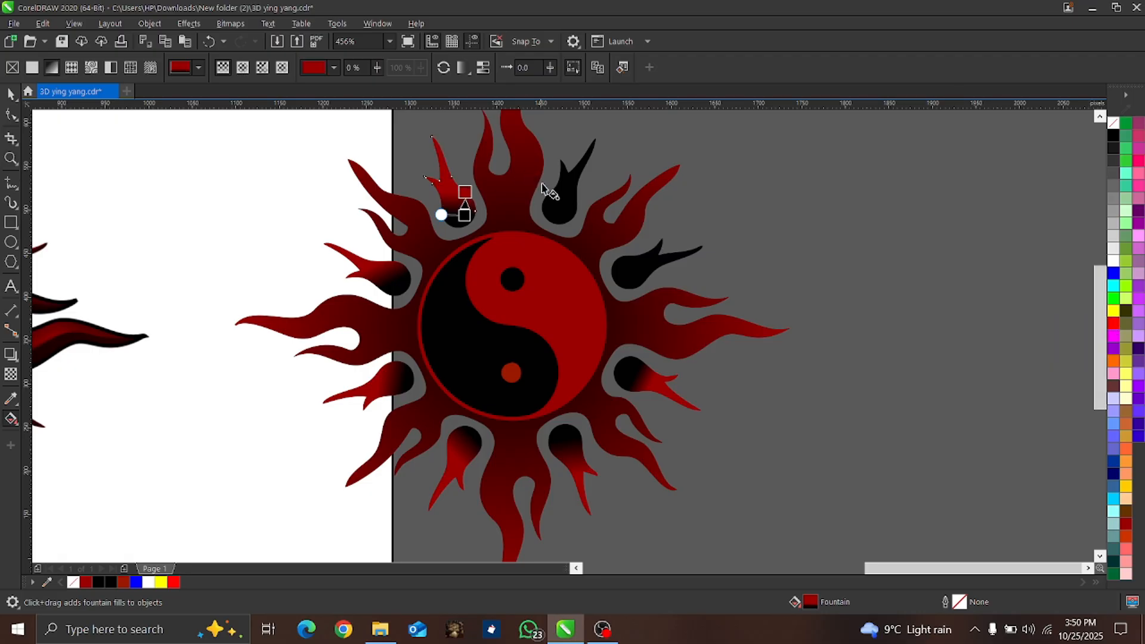
Give the small flame just right of the large top flame a black to orange-tinted dark red fountain fill, moving the black end to its rounded head
click(561, 208)
drag(551, 207, 577, 208)
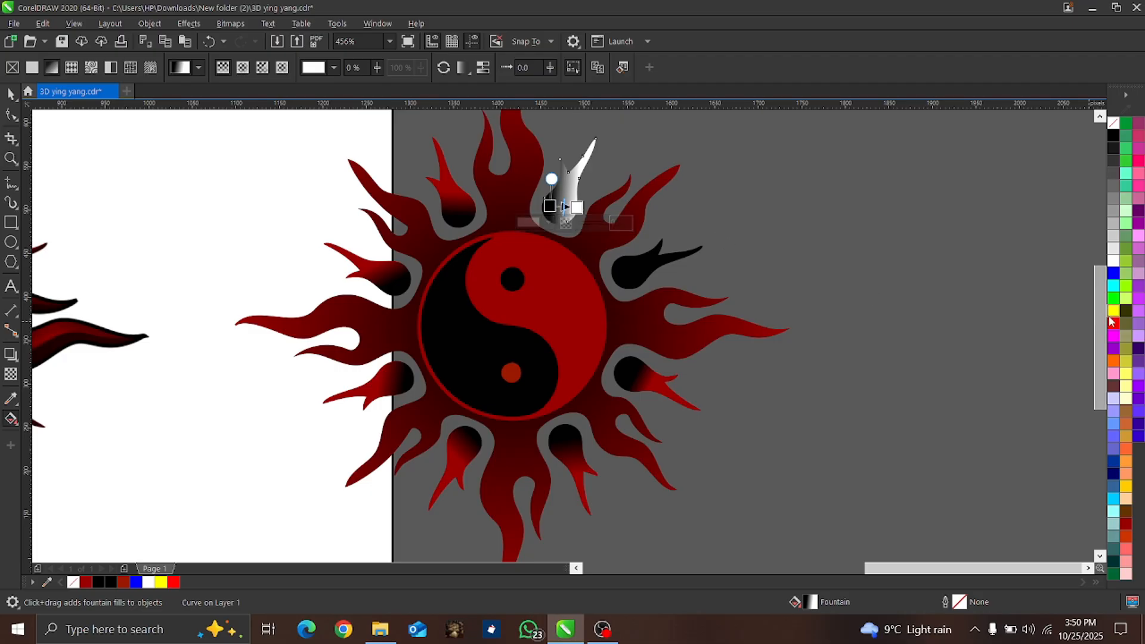
click(1113, 324)
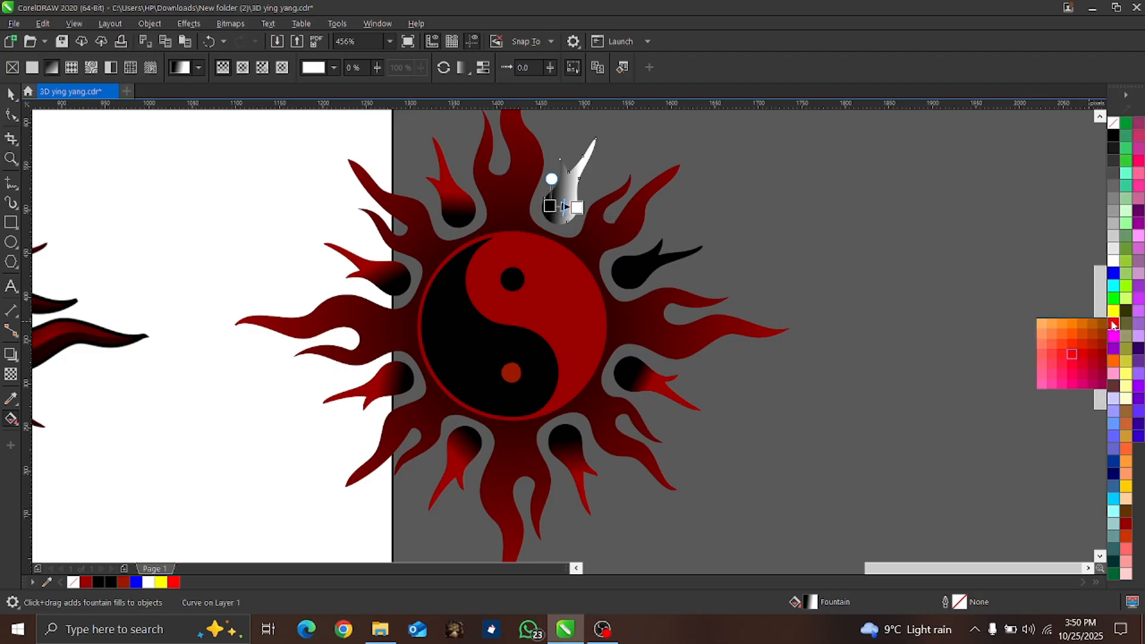
click(1101, 346)
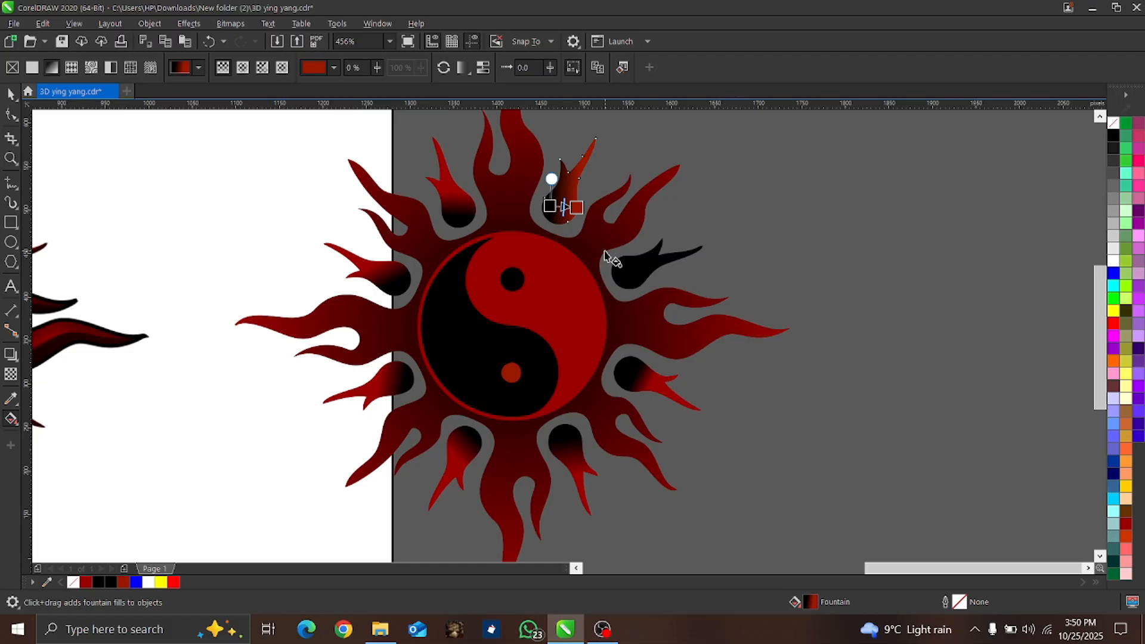
drag(550, 206, 557, 220)
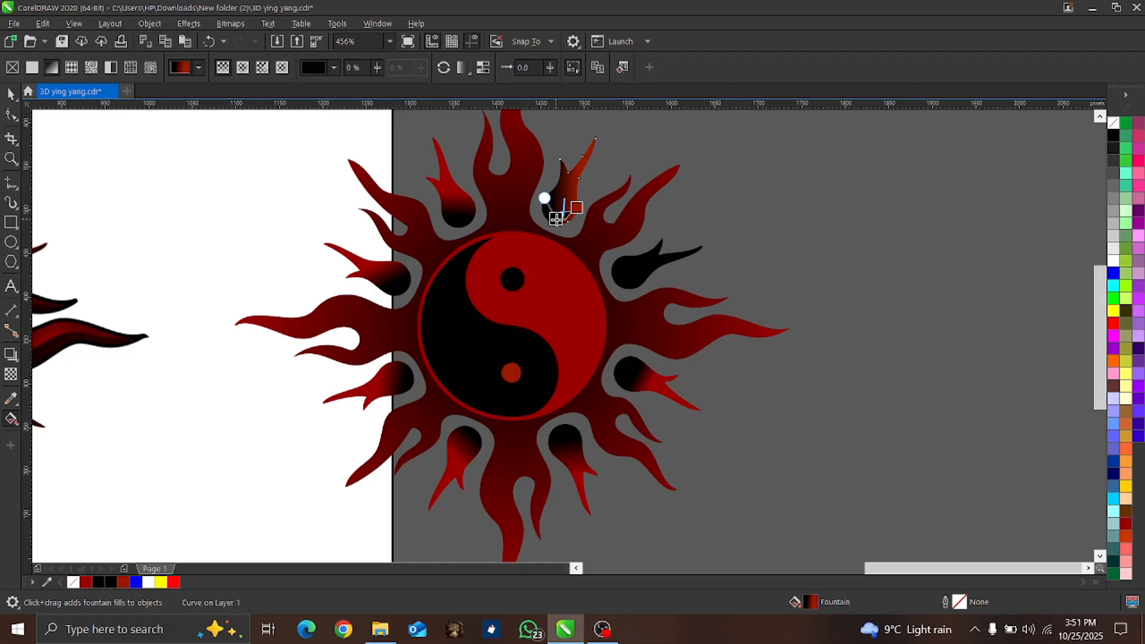
Give the small flame just above the large right-hand flame a black to dark red fountain fill, shifting the black end toward its head's outer edge
click(644, 273)
drag(627, 263, 644, 281)
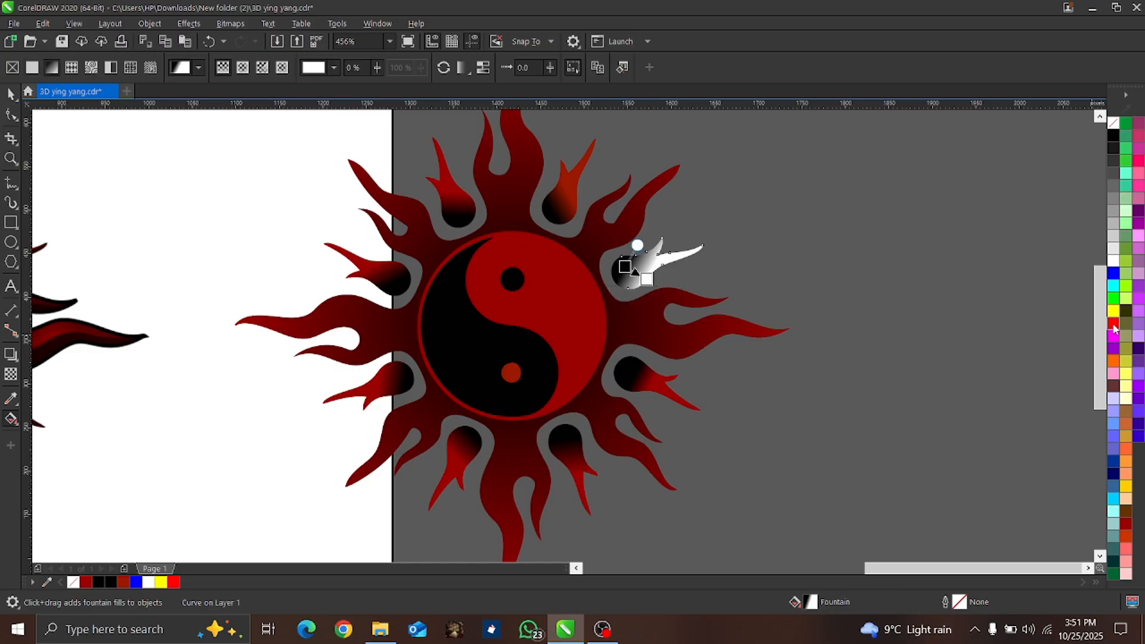
click(1114, 326)
click(1101, 351)
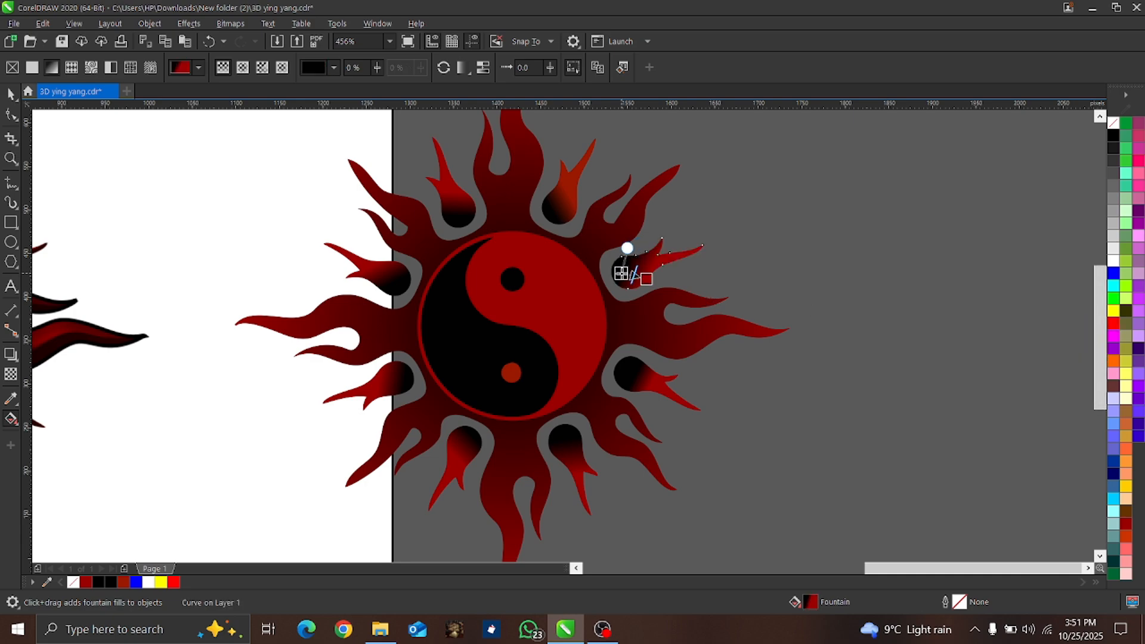
click(632, 274)
key(space)
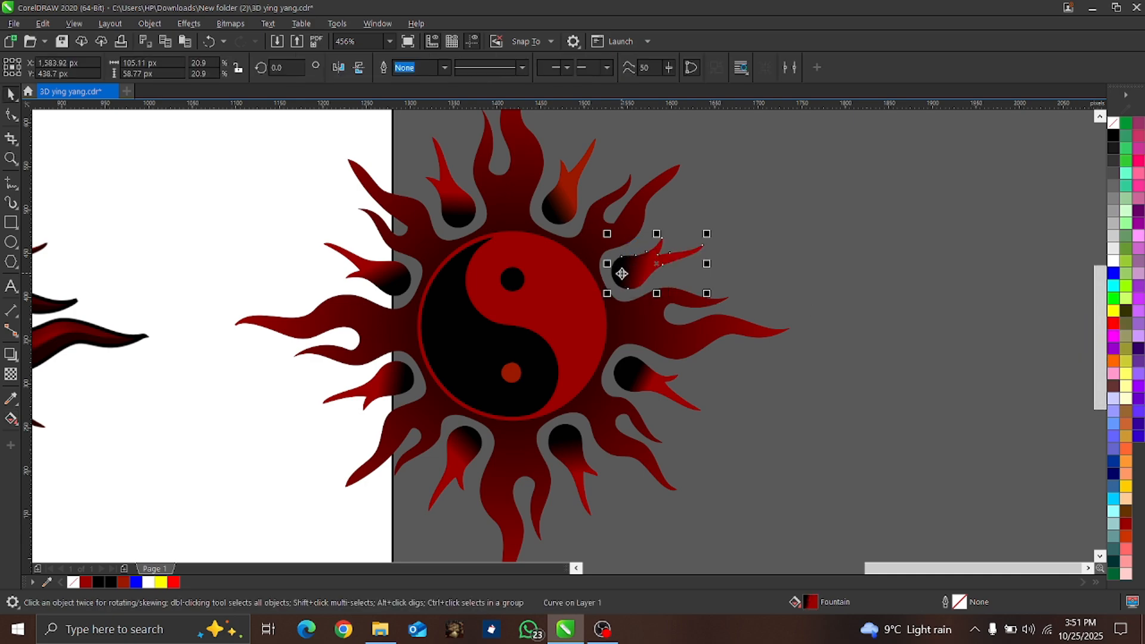
Recolour the red part of the yin-yang disc with a shade from the red swatch's colour variations
click(592, 340)
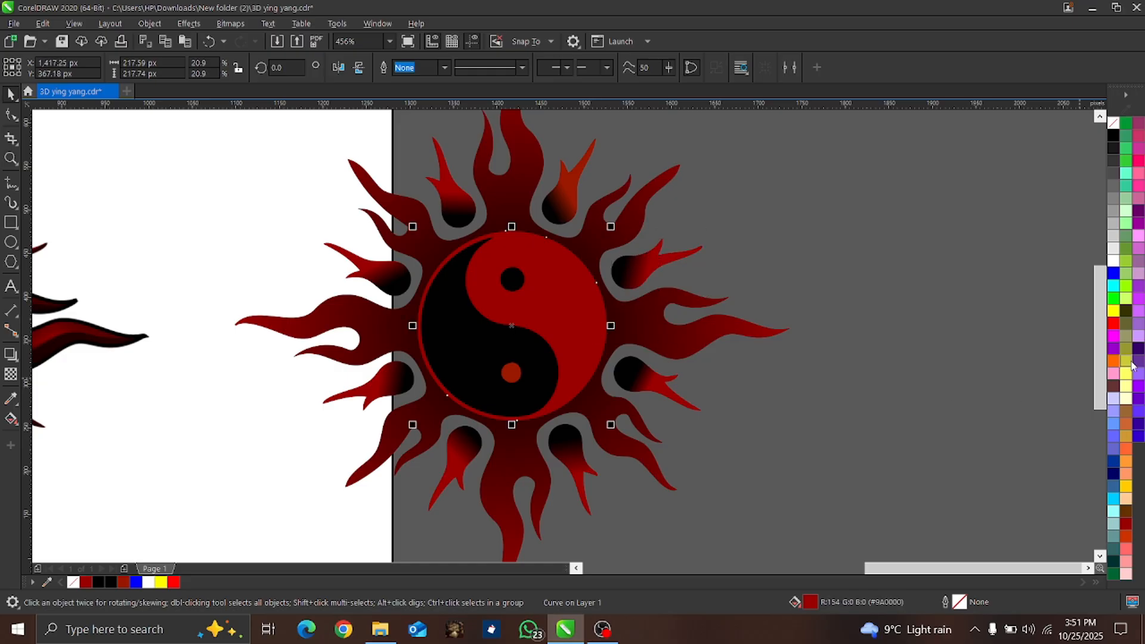
click(1113, 325)
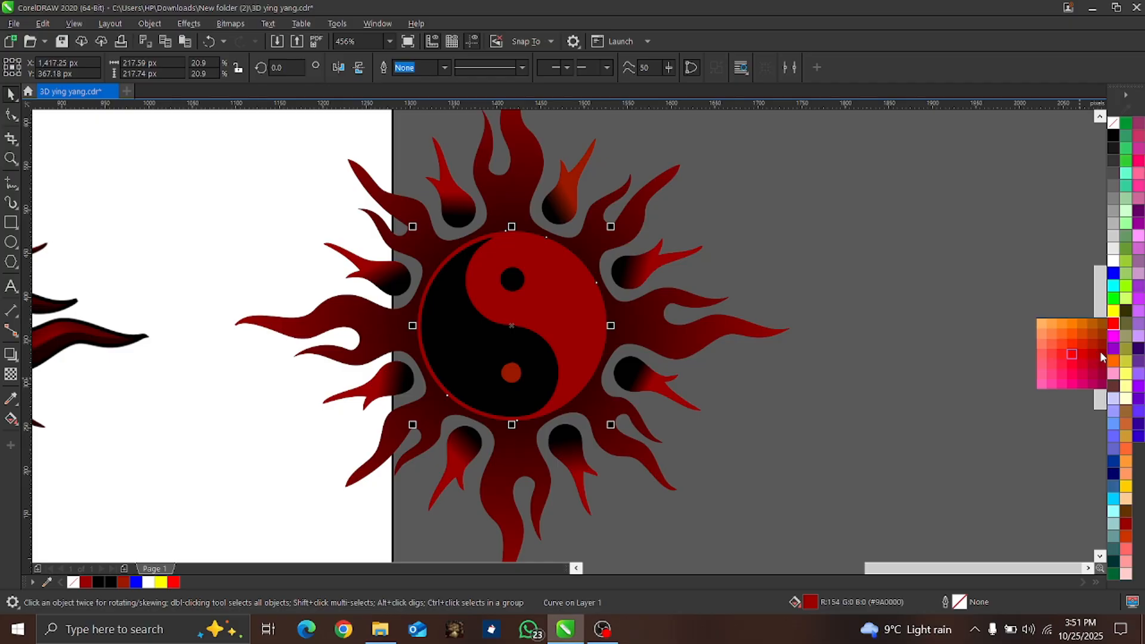
click(800, 330)
Group all the objects of the recoloured traced sun, including its disc and every flame
key(z)
right_click(563, 334)
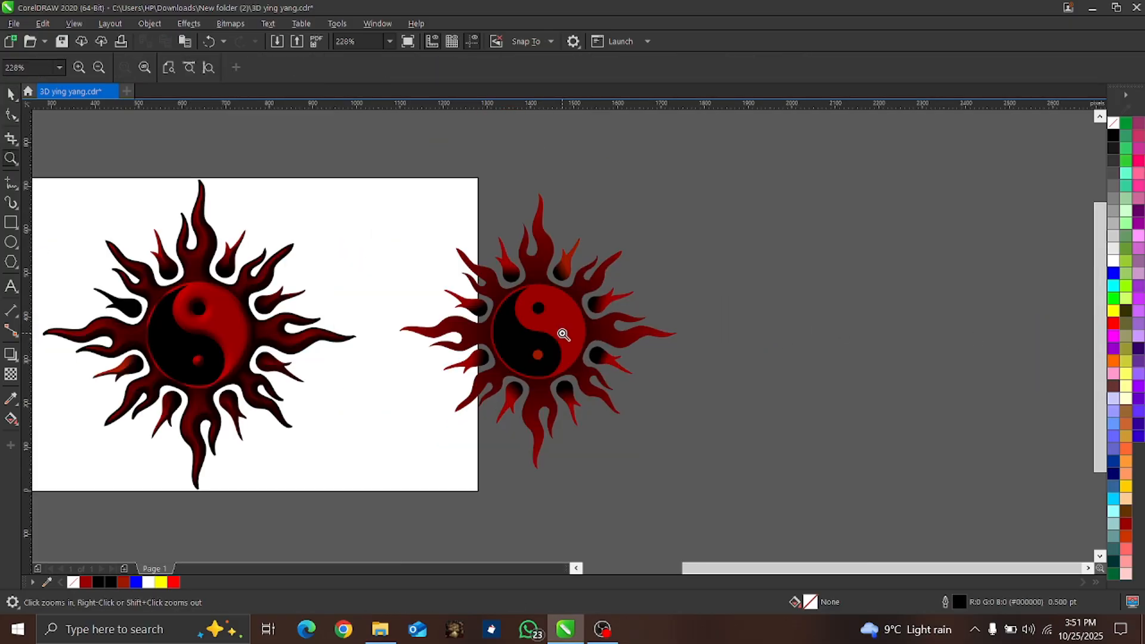
key(space)
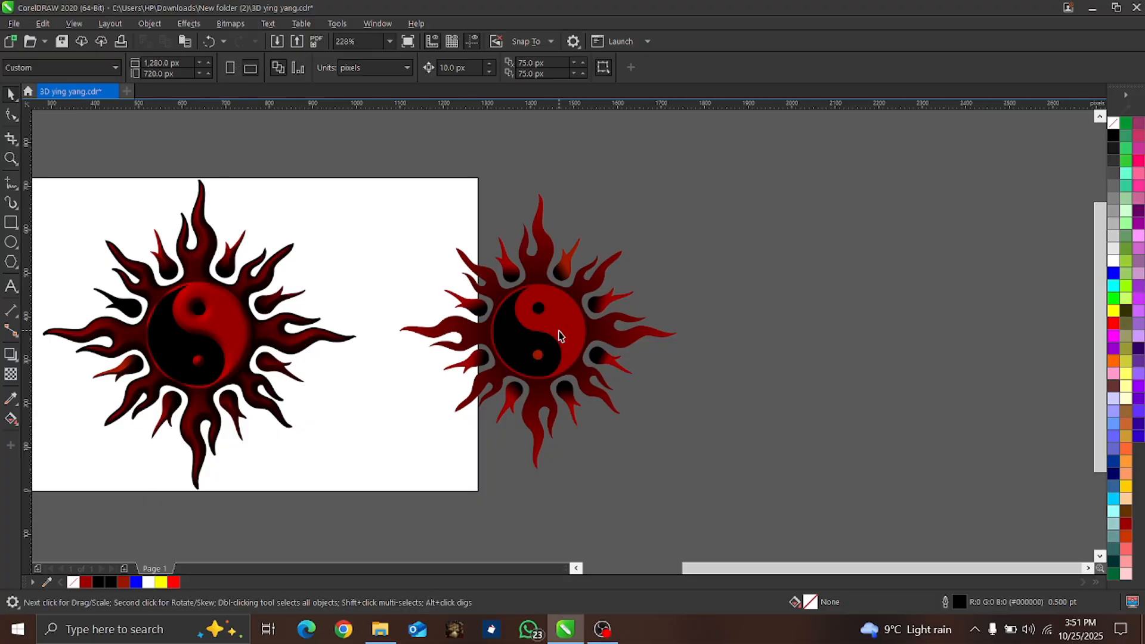
drag(367, 146, 699, 497)
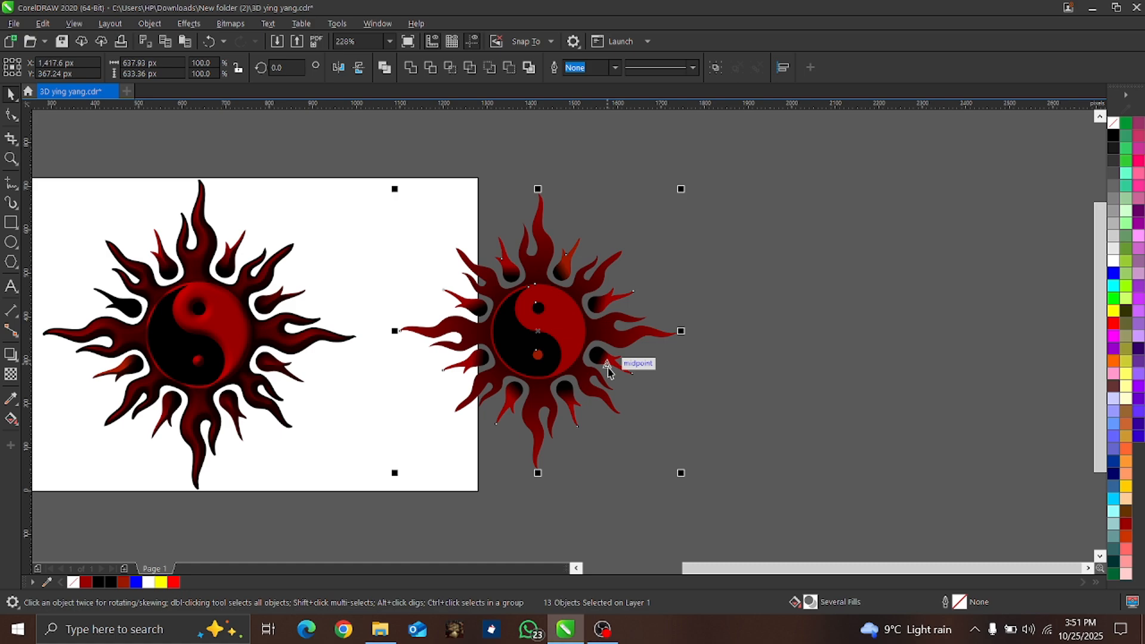
key(ctrl+g)
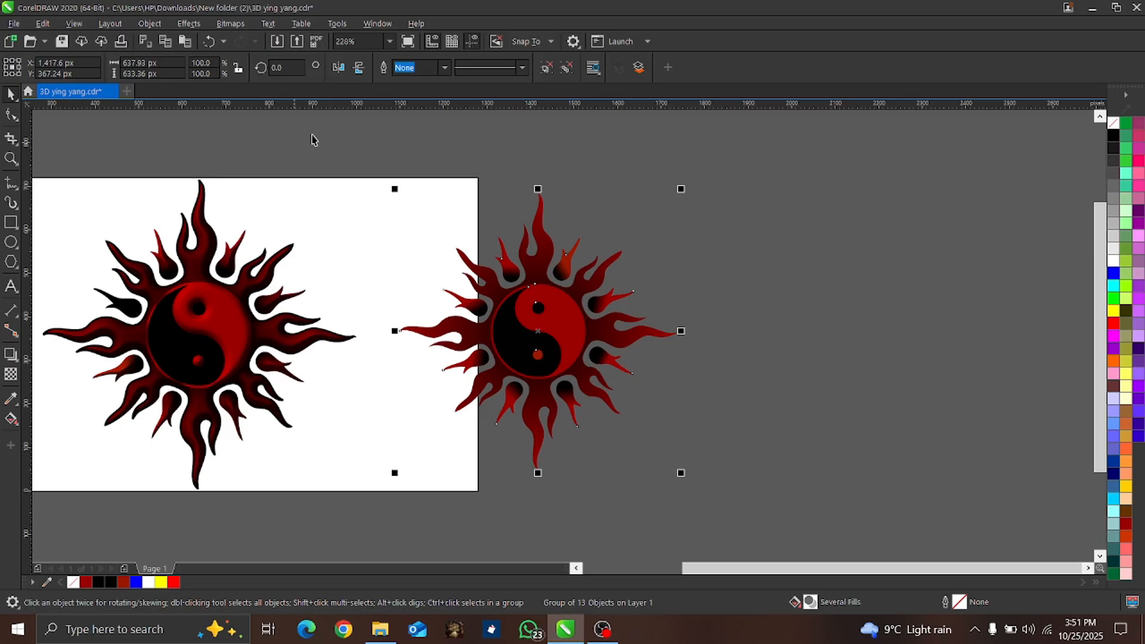
Convert the grouped sun to a 300 dpi RGB Color (24-bit) bitmap with anti-aliasing and a transparent background
click(235, 27)
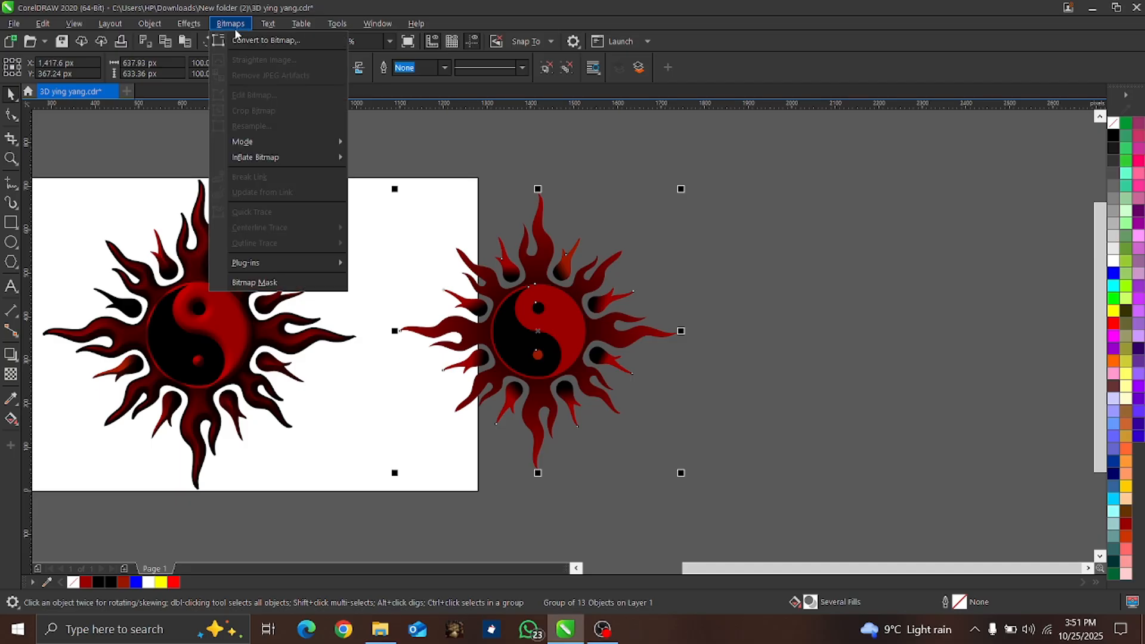
click(262, 40)
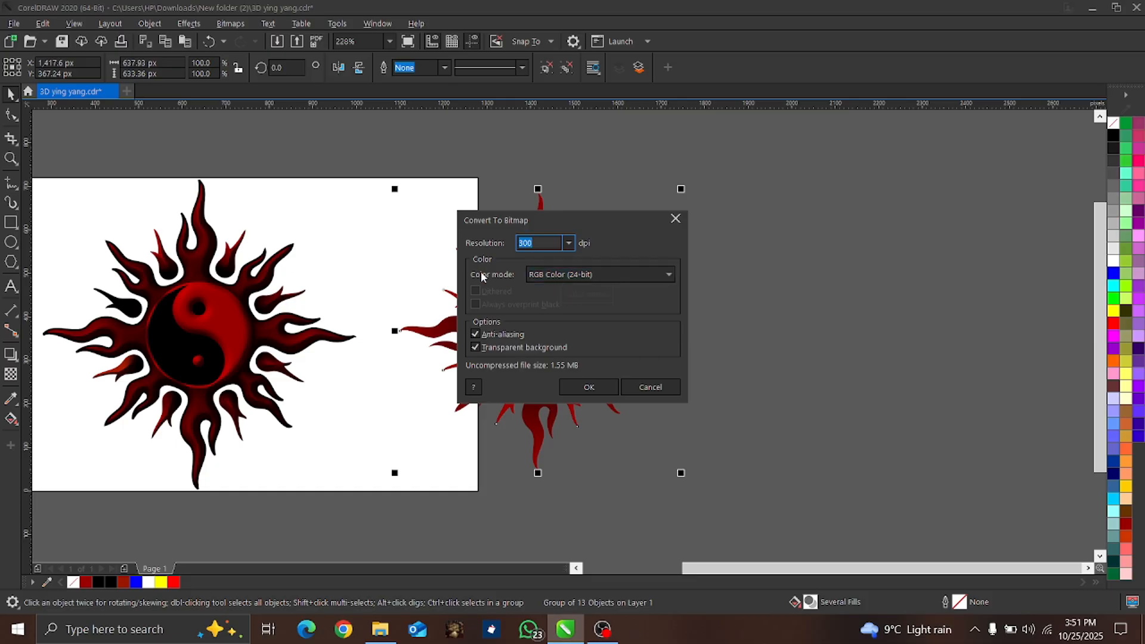
click(581, 388)
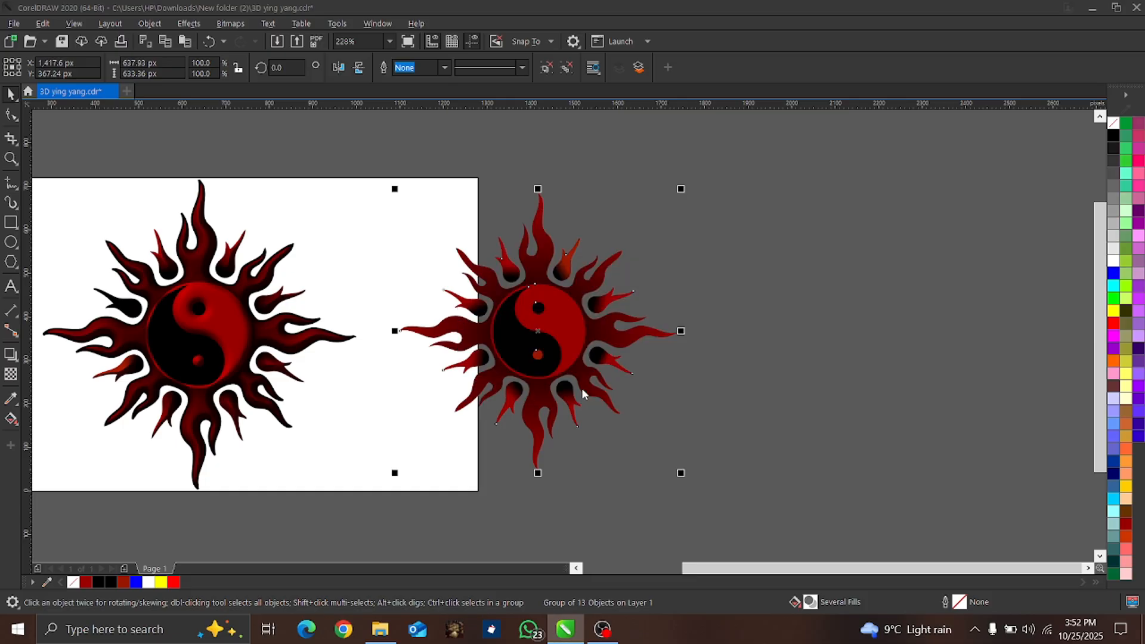
Apply the Plastic texture effect to the sun bitmap with highlight 0, depth 83, smoothness 75 and light direction 315°
click(189, 24)
mouse_move(200, 264)
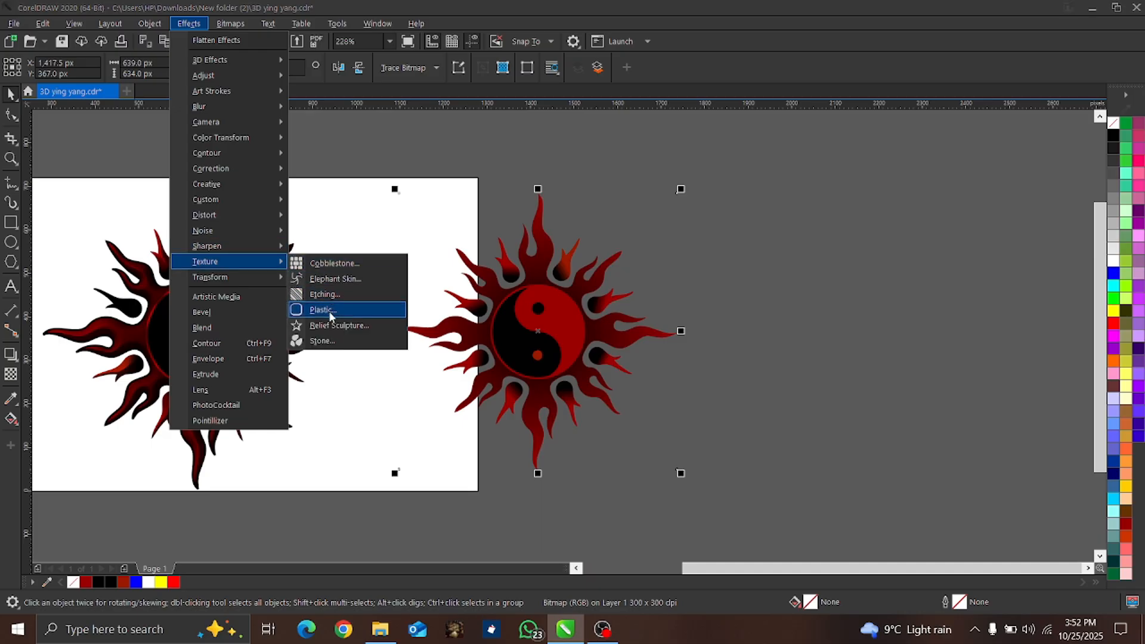
click(330, 310)
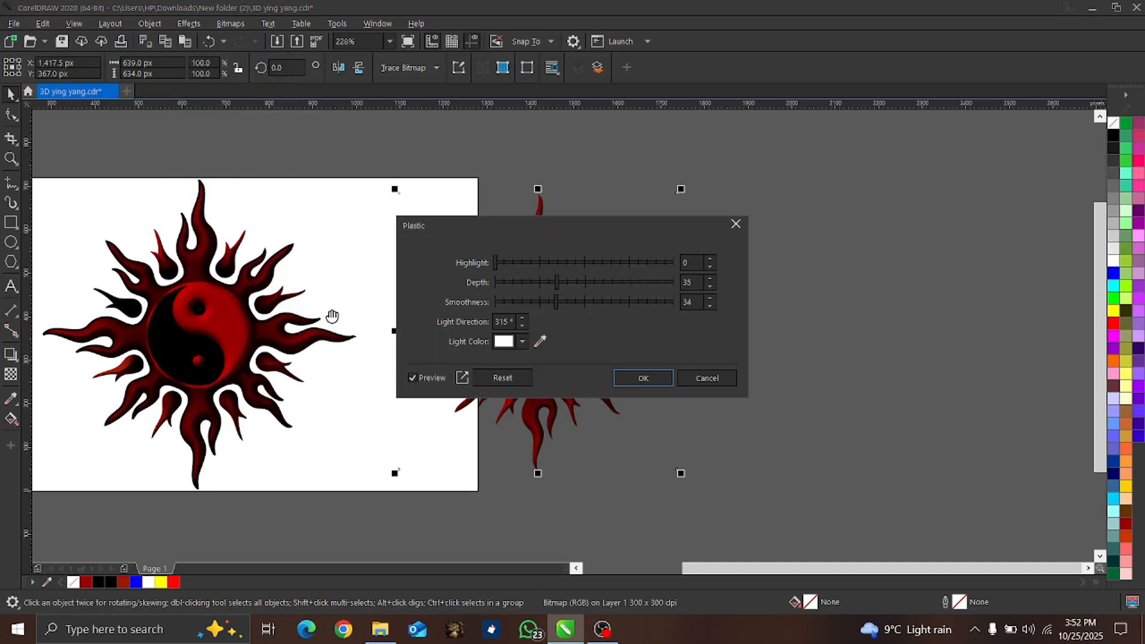
drag(545, 224, 772, 197)
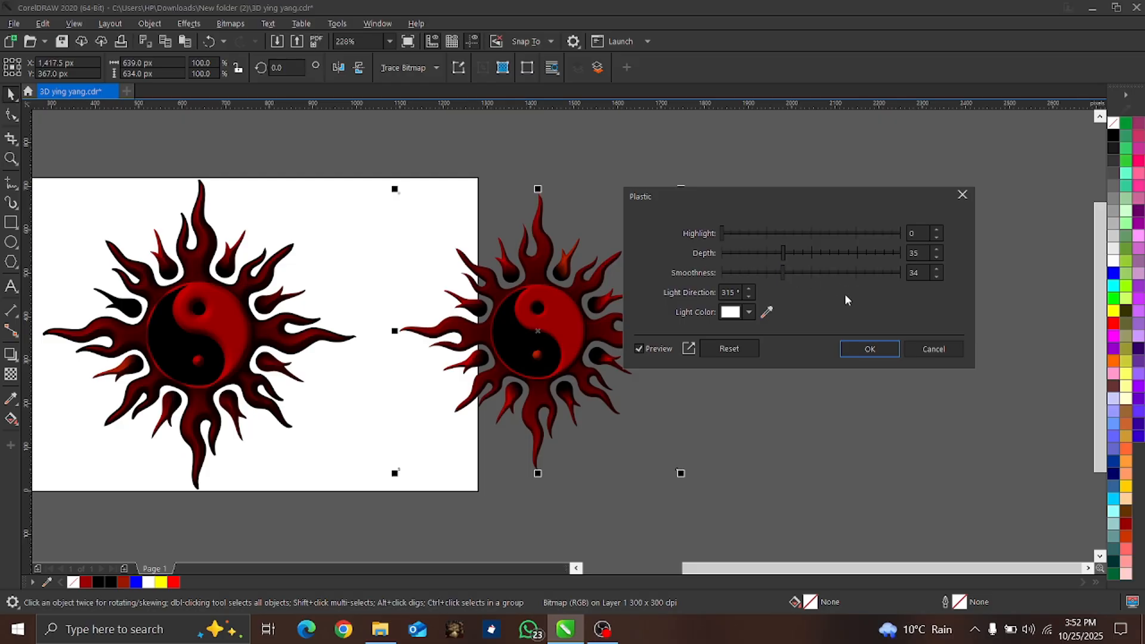
drag(782, 255, 870, 267)
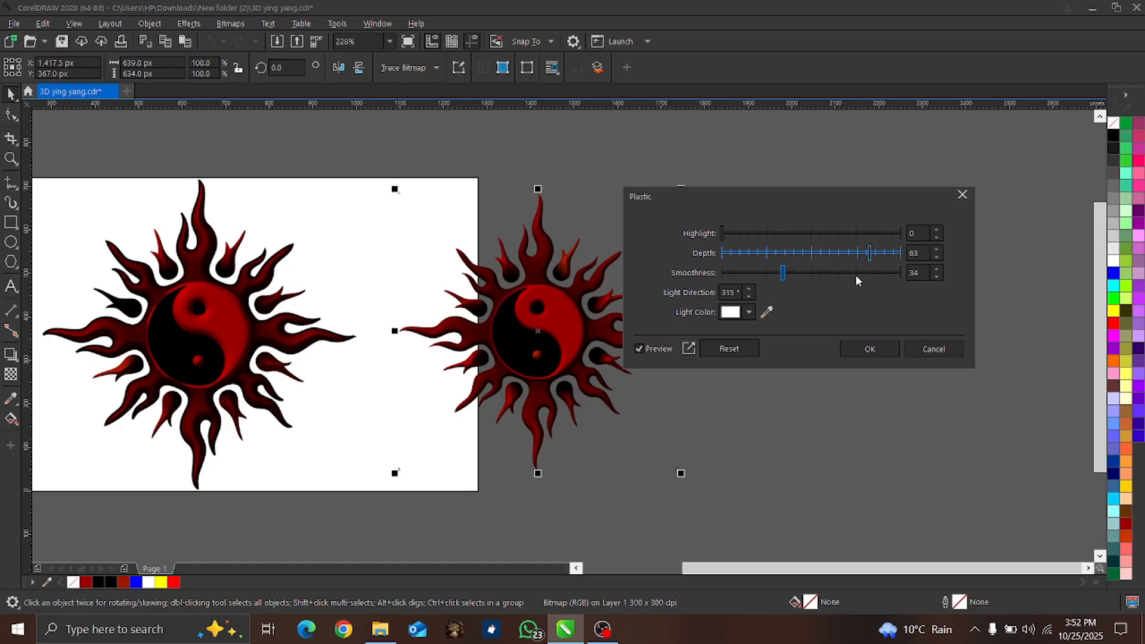
click(856, 274)
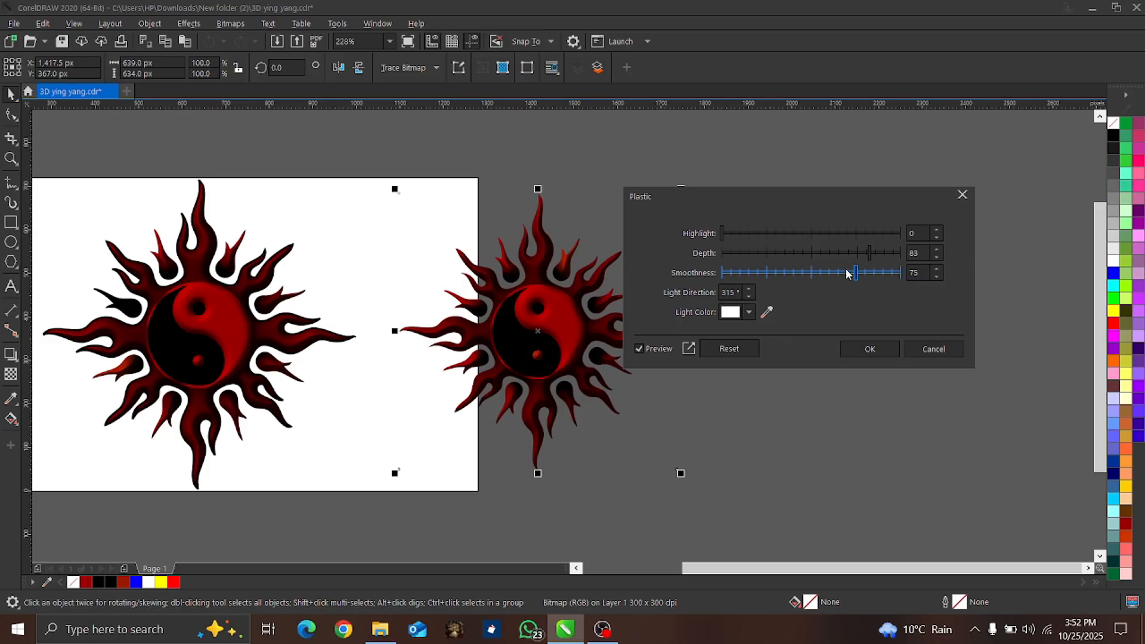
click(847, 352)
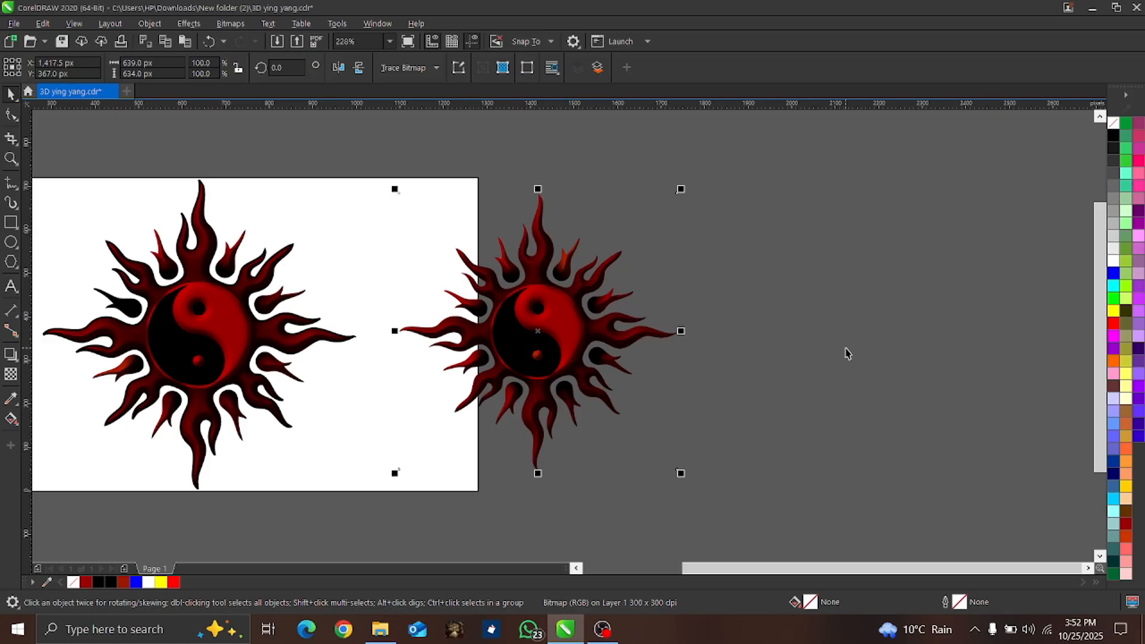